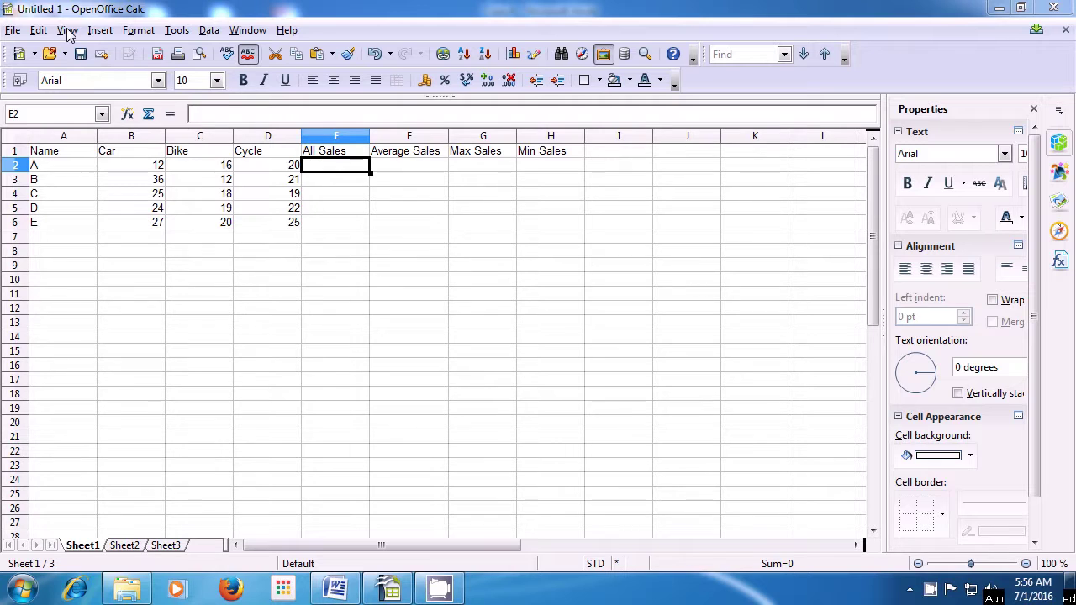
Switch the spreadsheet to Page Break Preview, look at Sheet2 in that view and return to Sheet1
{"action": "left_click", "coordinate": [67, 31]}
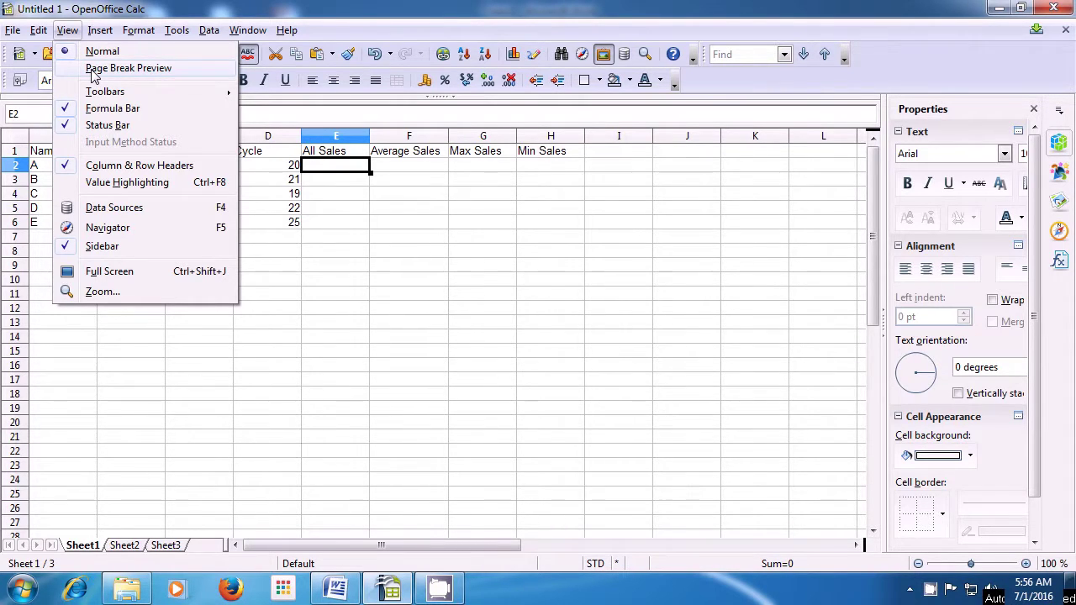
{"action": "left_click", "coordinate": [94, 74]}
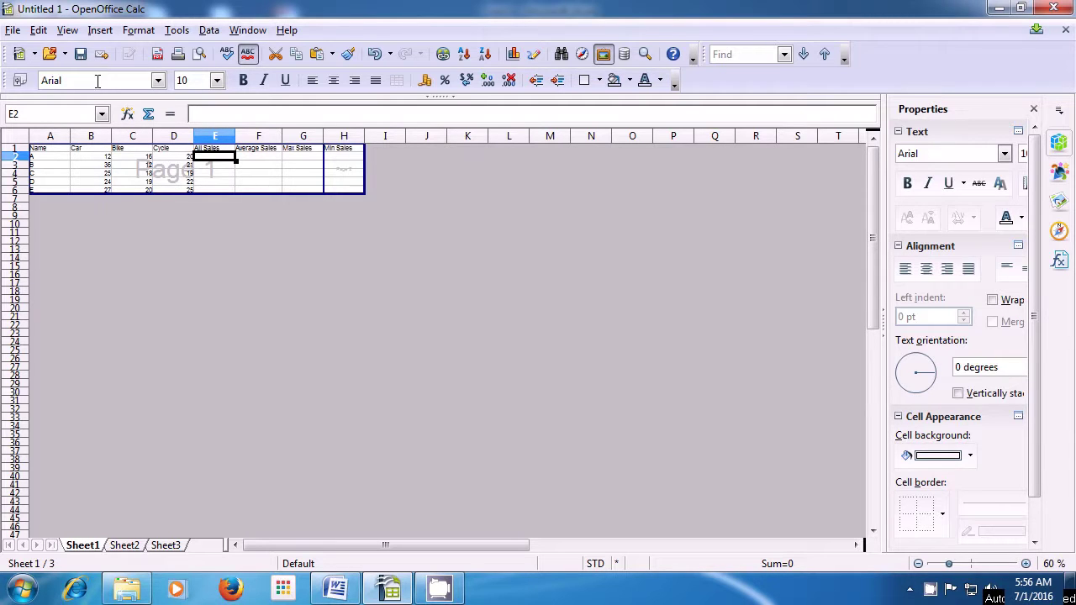
{"action": "left_click", "coordinate": [126, 546]}
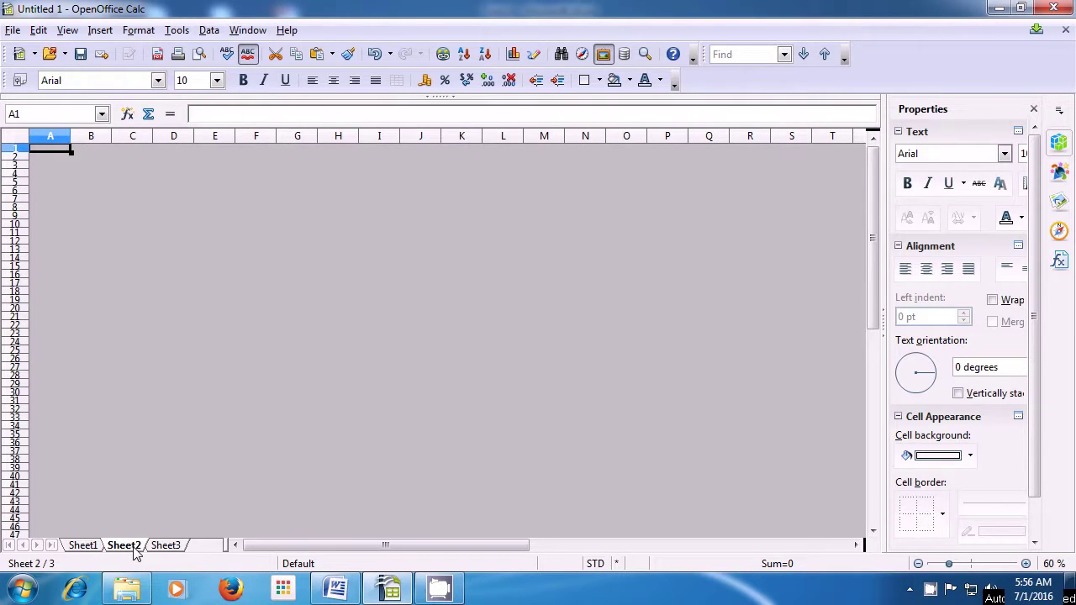
{"action": "left_click", "coordinate": [84, 546]}
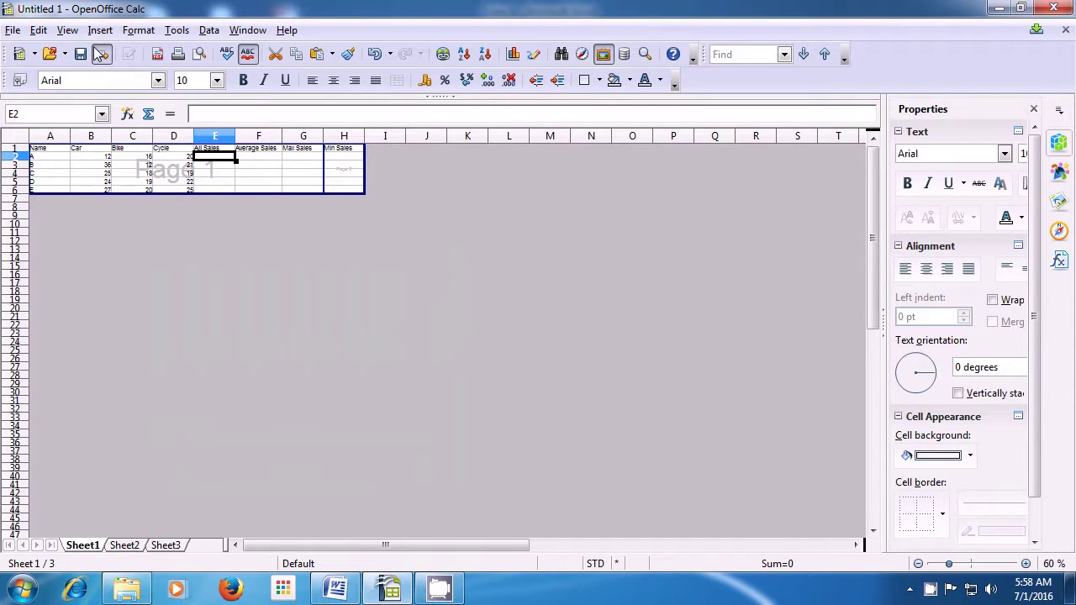
Switch back to Normal view, look at Sheet2 and Sheet3, and return to Sheet1
{"action": "left_click", "coordinate": [67, 30]}
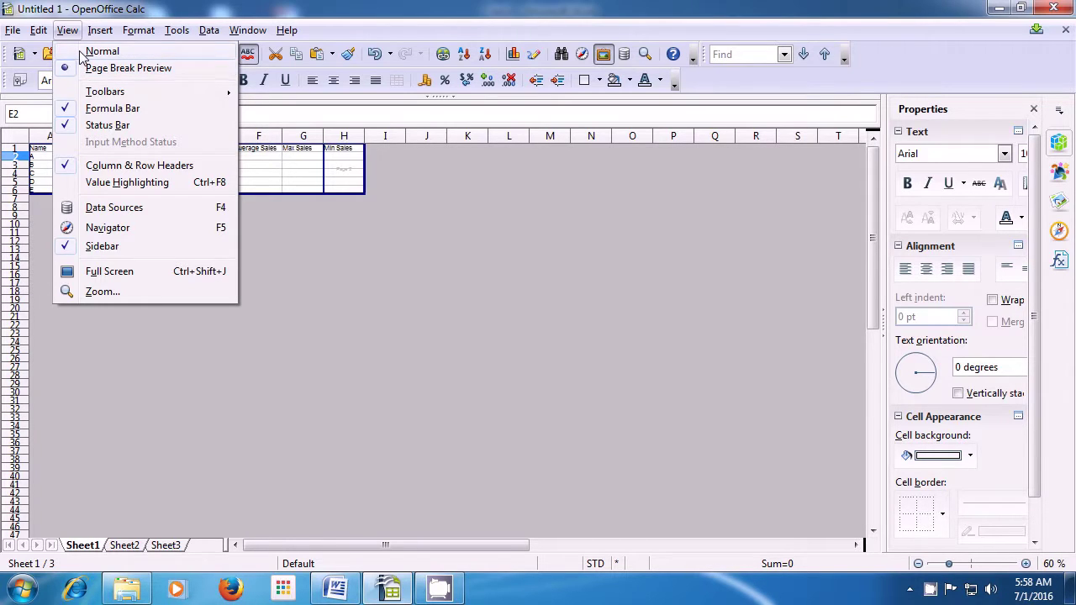
{"action": "left_click", "coordinate": [93, 52]}
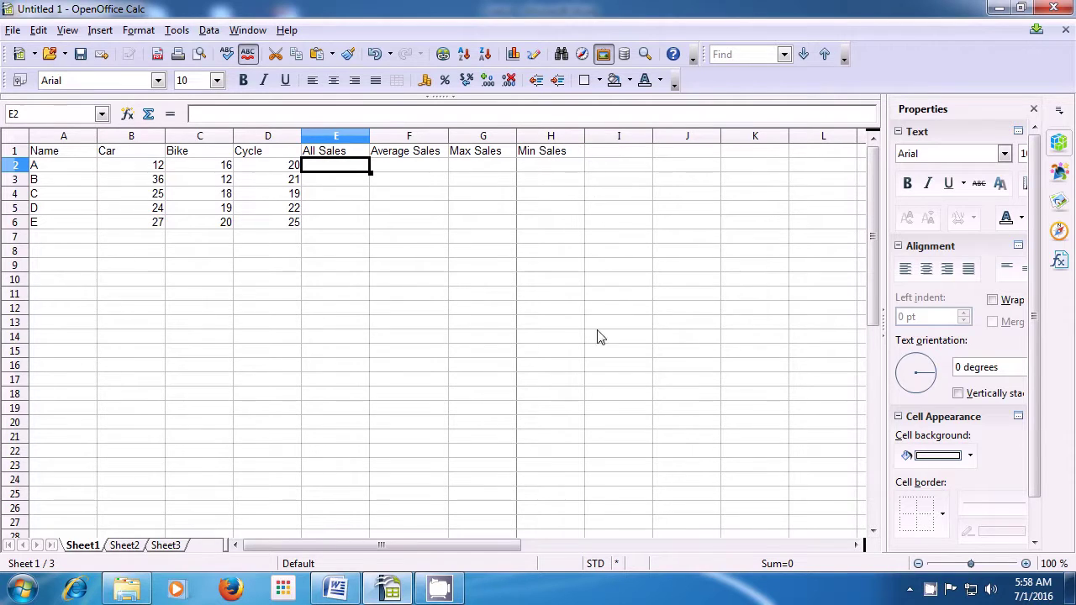
{"action": "left_click", "coordinate": [124, 545]}
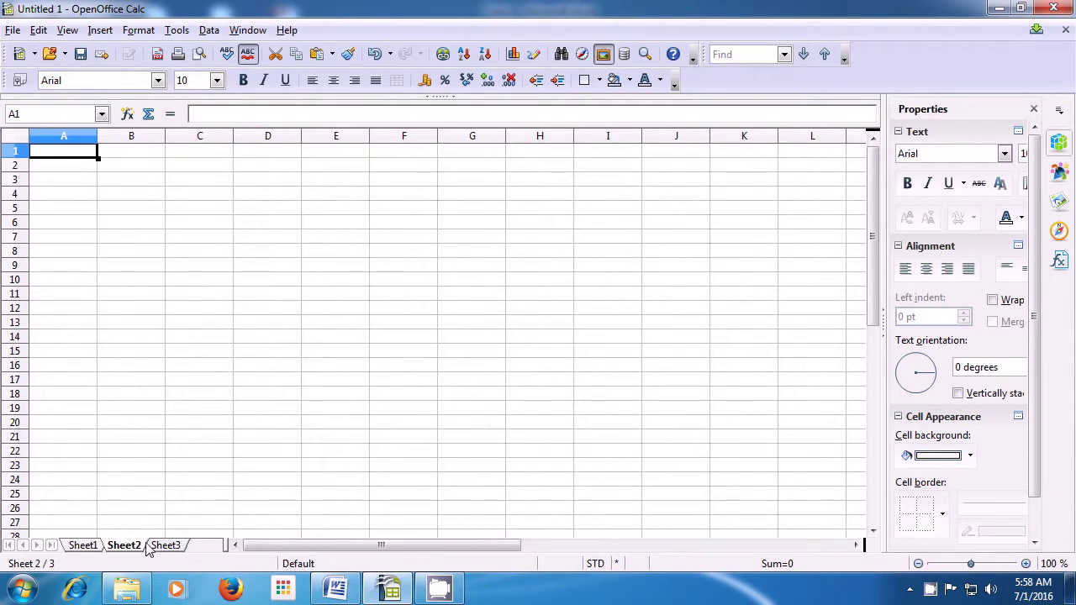
{"action": "left_click", "coordinate": [164, 547]}
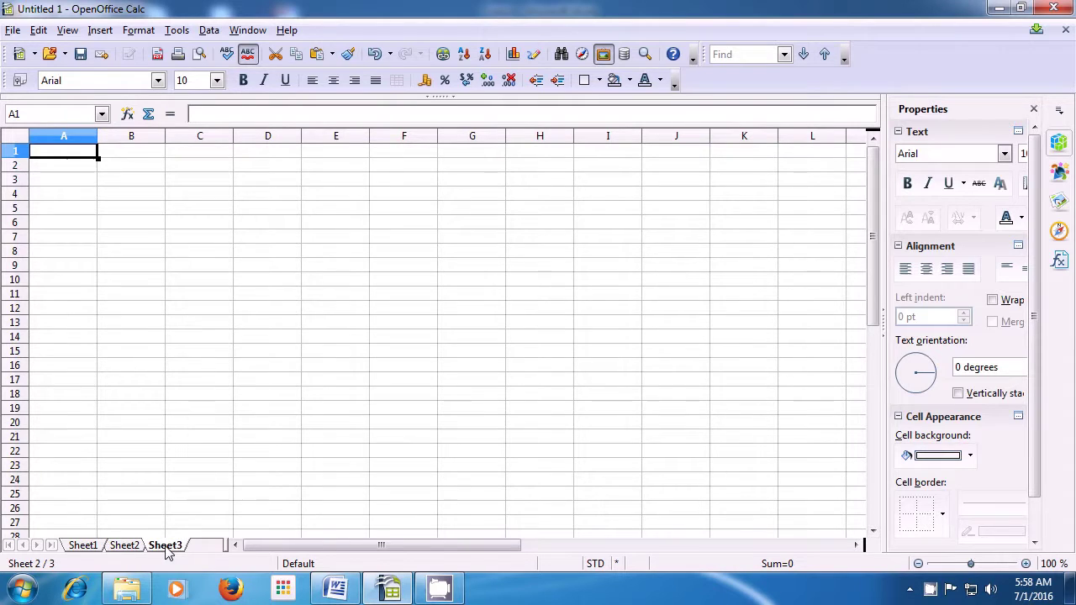
{"action": "left_click", "coordinate": [88, 551]}
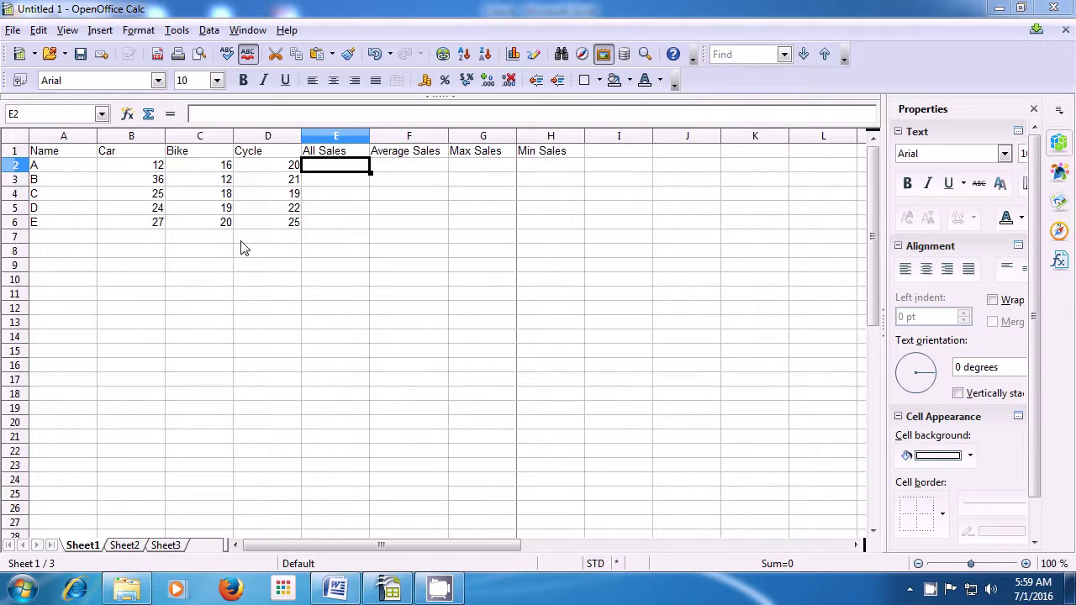
Hide the Find toolbar
{"action": "left_click", "coordinate": [67, 32]}
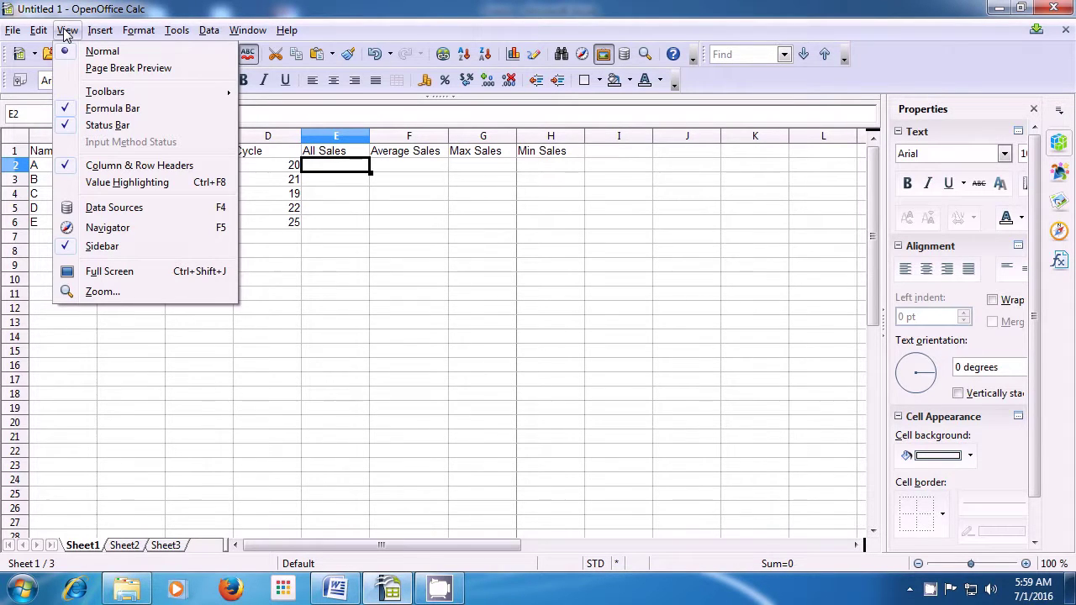
{"action": "mouse_move", "coordinate": [114, 94]}
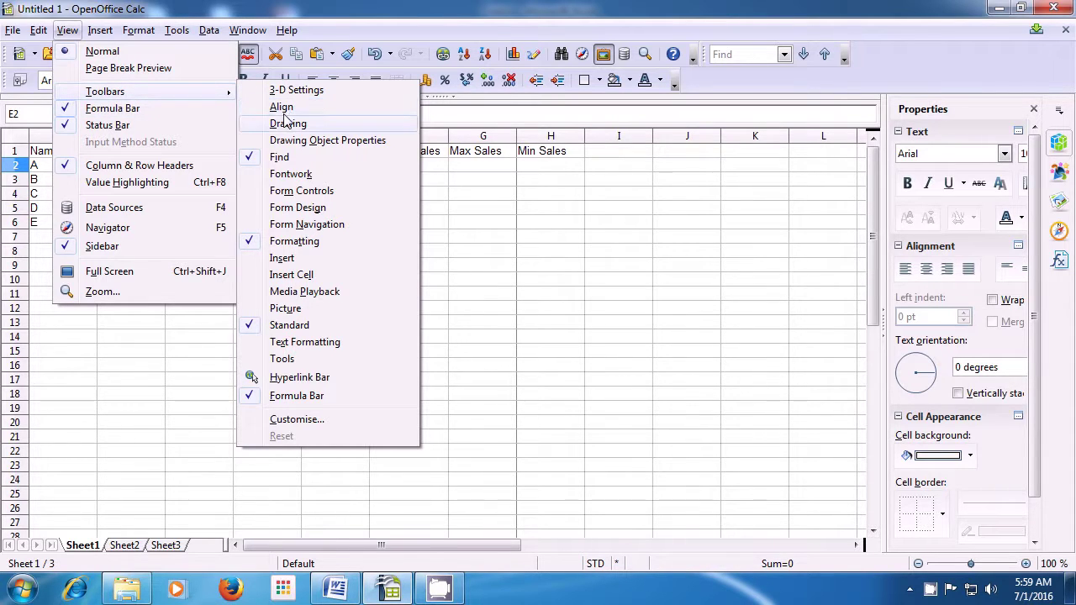
{"action": "left_click", "coordinate": [255, 160]}
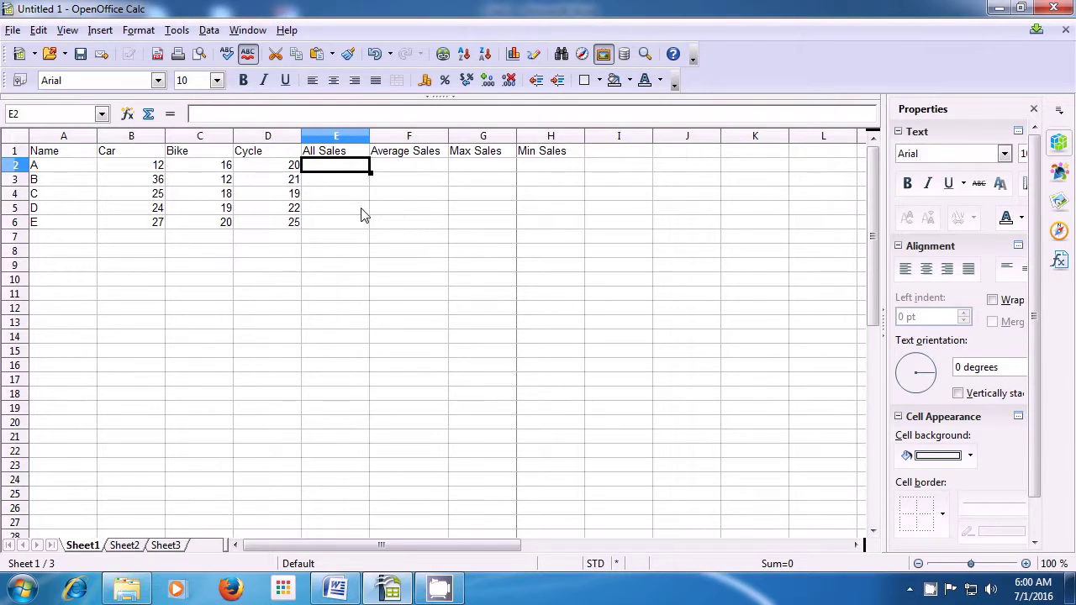
Hide the Formatting toolbar and the Standard toolbar
{"action": "left_click", "coordinate": [67, 30]}
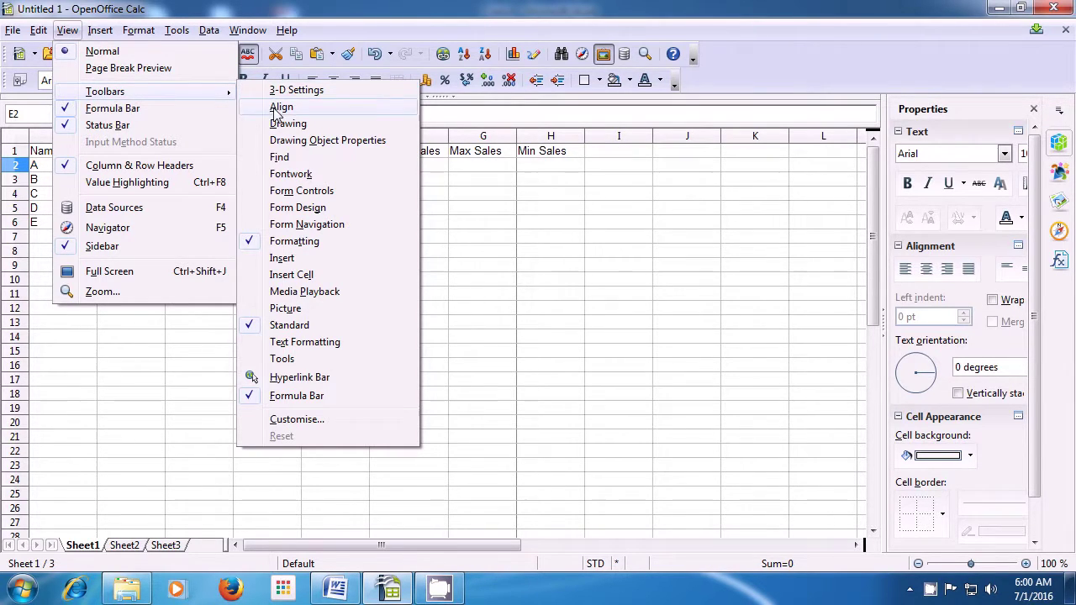
{"action": "left_click", "coordinate": [263, 244]}
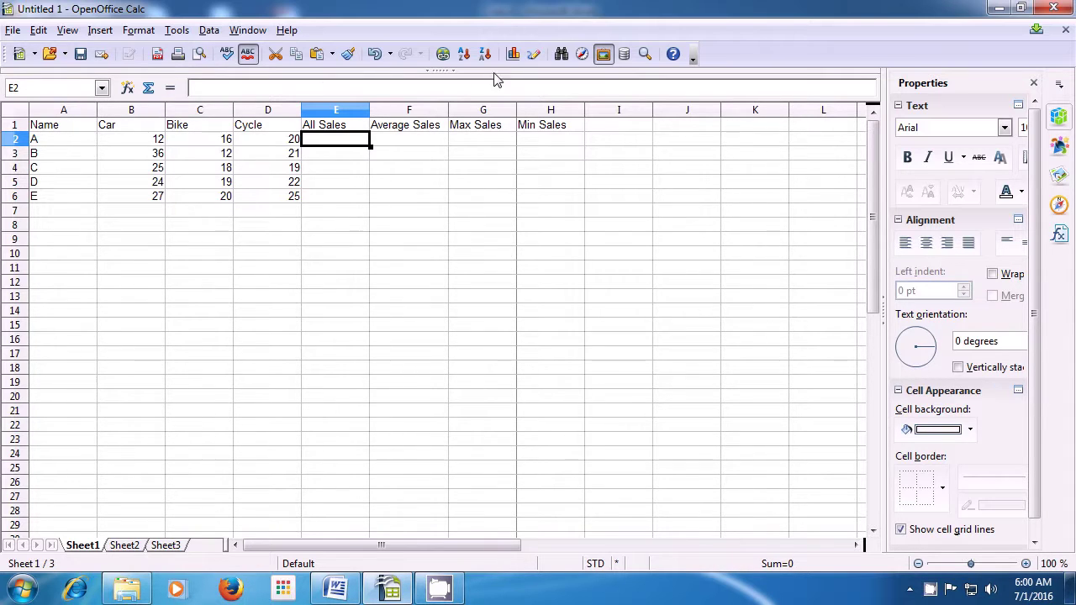
{"action": "left_click", "coordinate": [68, 31]}
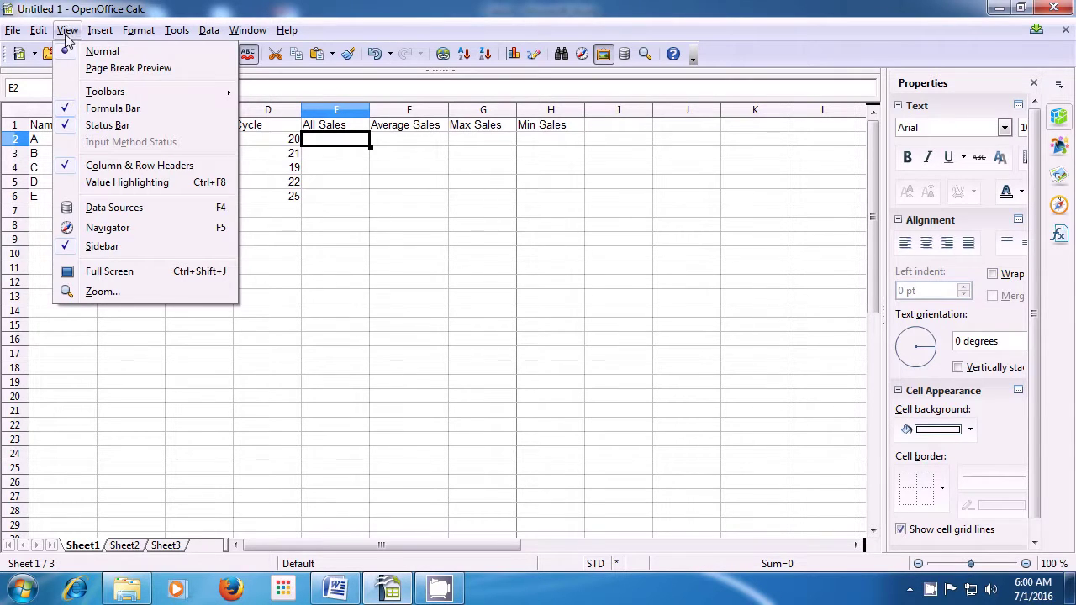
{"action": "mouse_move", "coordinate": [152, 95]}
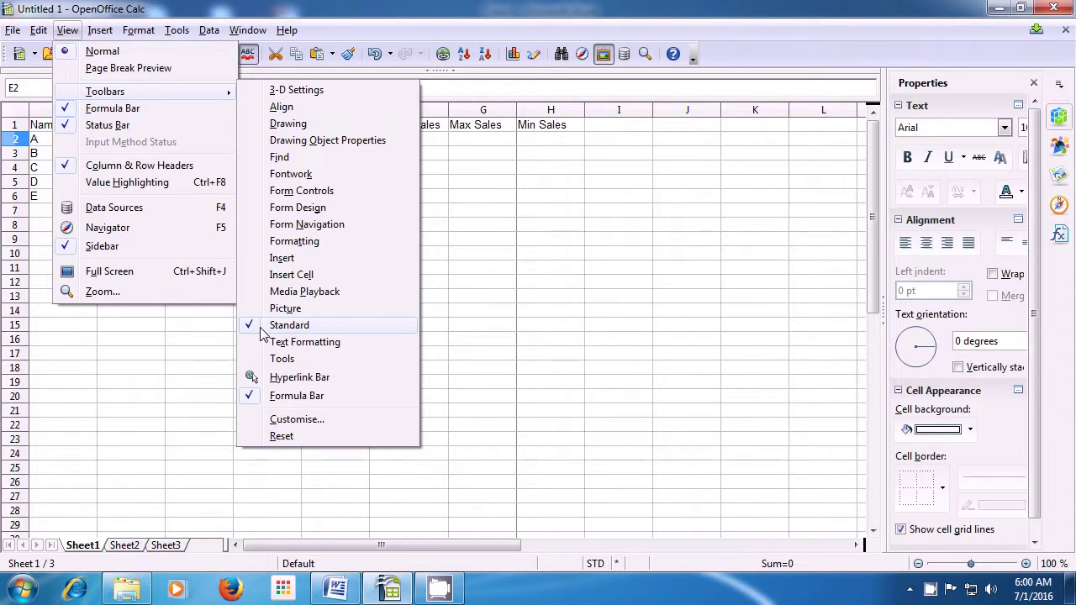
{"action": "left_click", "coordinate": [289, 325]}
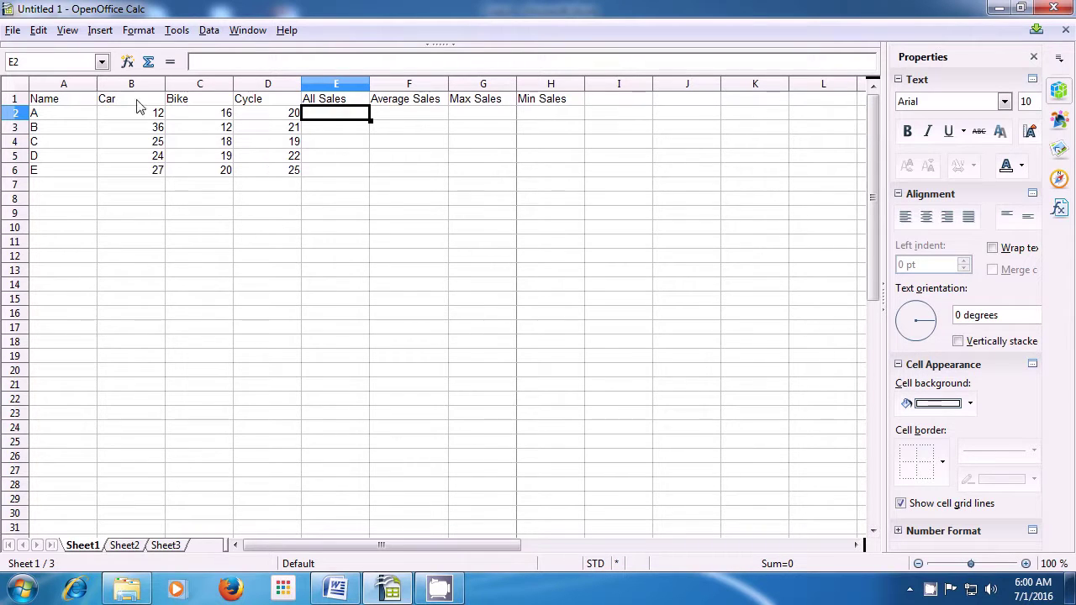
Hide the Formula Bar above the sheet
{"action": "left_click", "coordinate": [67, 31]}
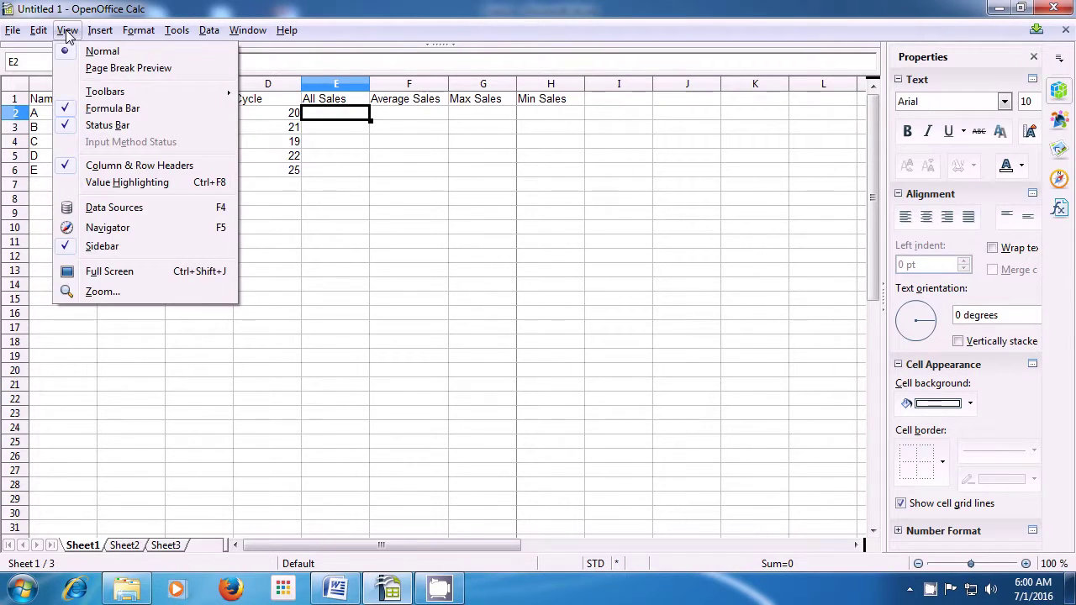
{"action": "mouse_move", "coordinate": [95, 95]}
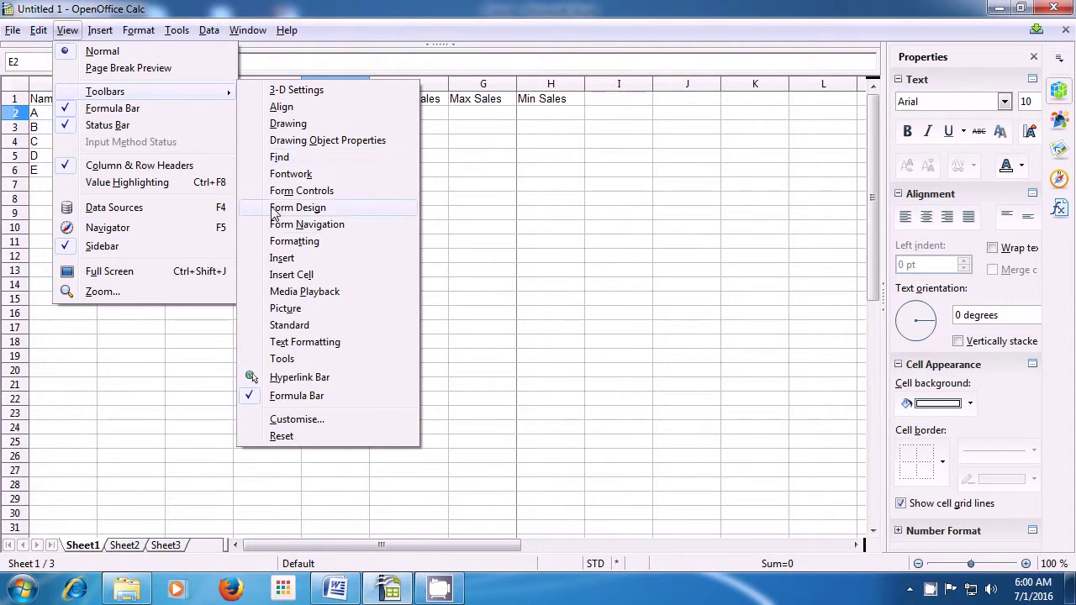
{"action": "left_click", "coordinate": [283, 401]}
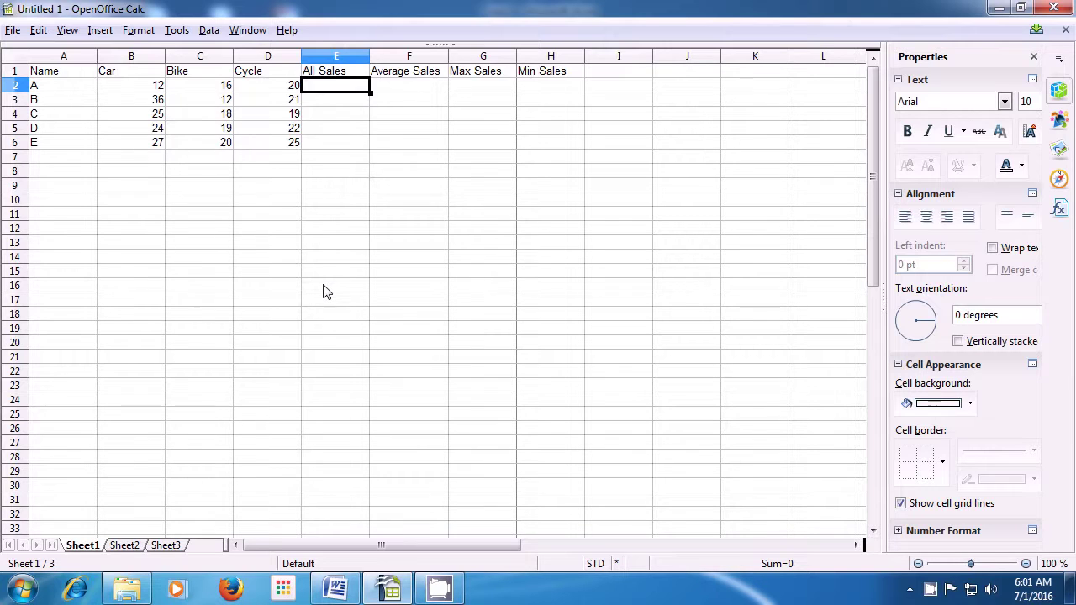
Display the Formatting toolbar again
{"action": "left_click", "coordinate": [66, 32]}
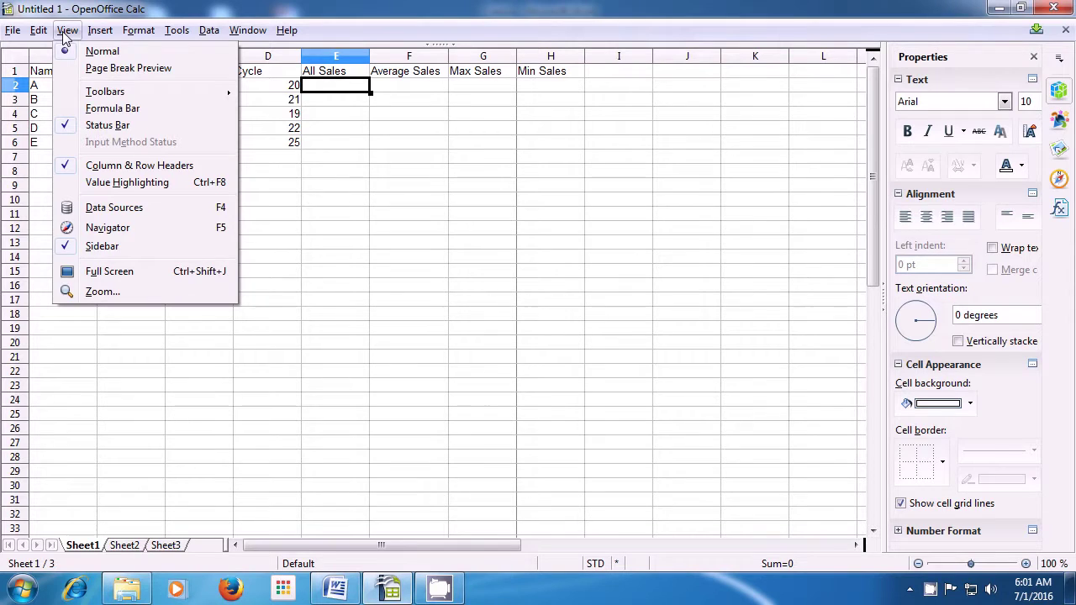
{"action": "mouse_move", "coordinate": [123, 98]}
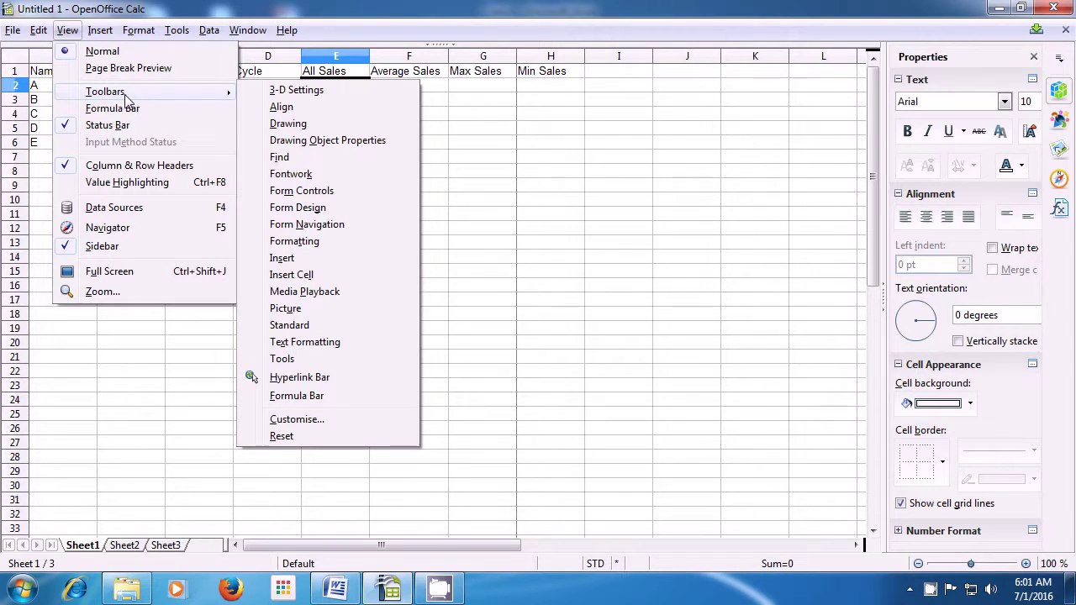
{"action": "mouse_move", "coordinate": [213, 96]}
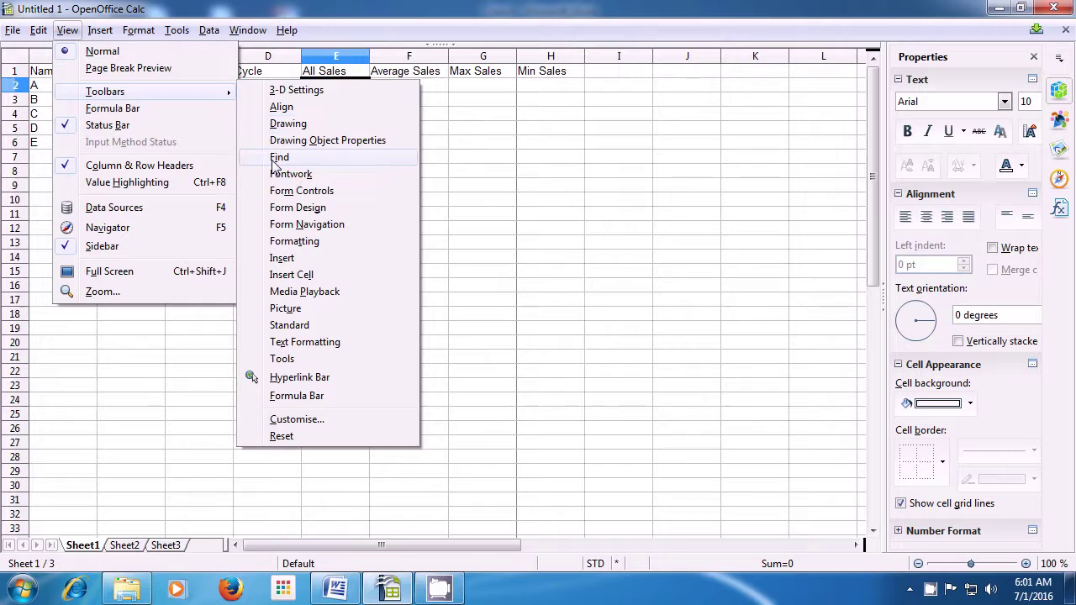
{"action": "left_click", "coordinate": [270, 247]}
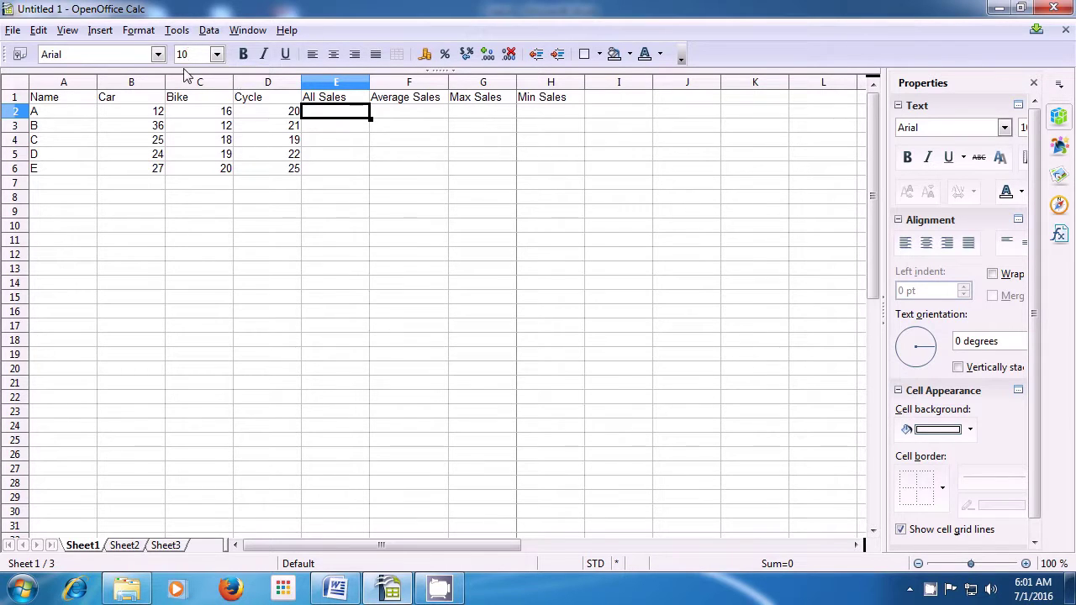
Display the Standard toolbar again and place the Formatting toolbar in the row below it
{"action": "left_click", "coordinate": [67, 31]}
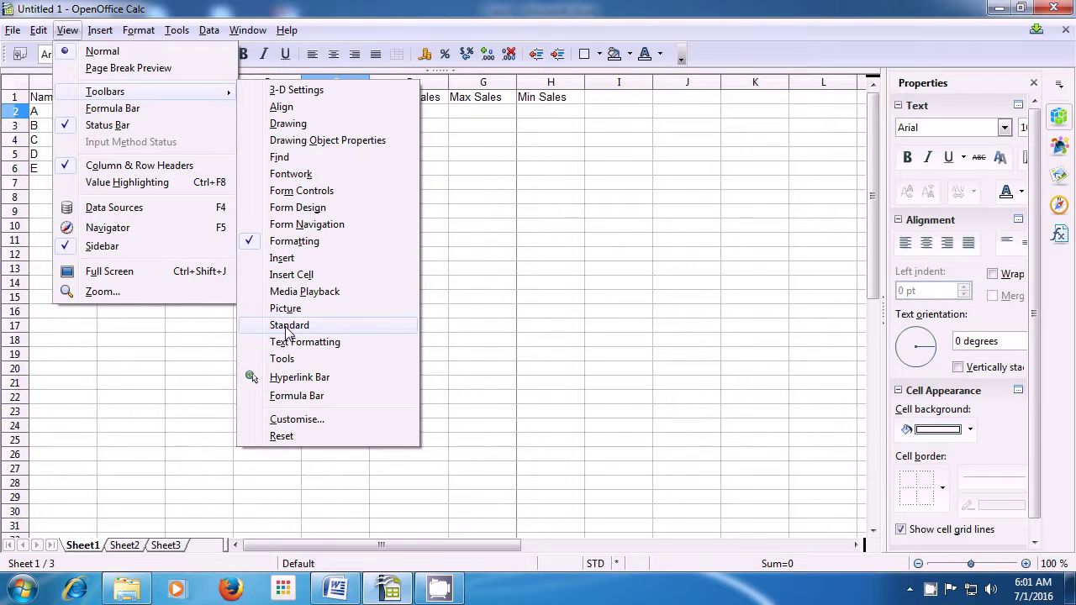
{"action": "left_click", "coordinate": [285, 327]}
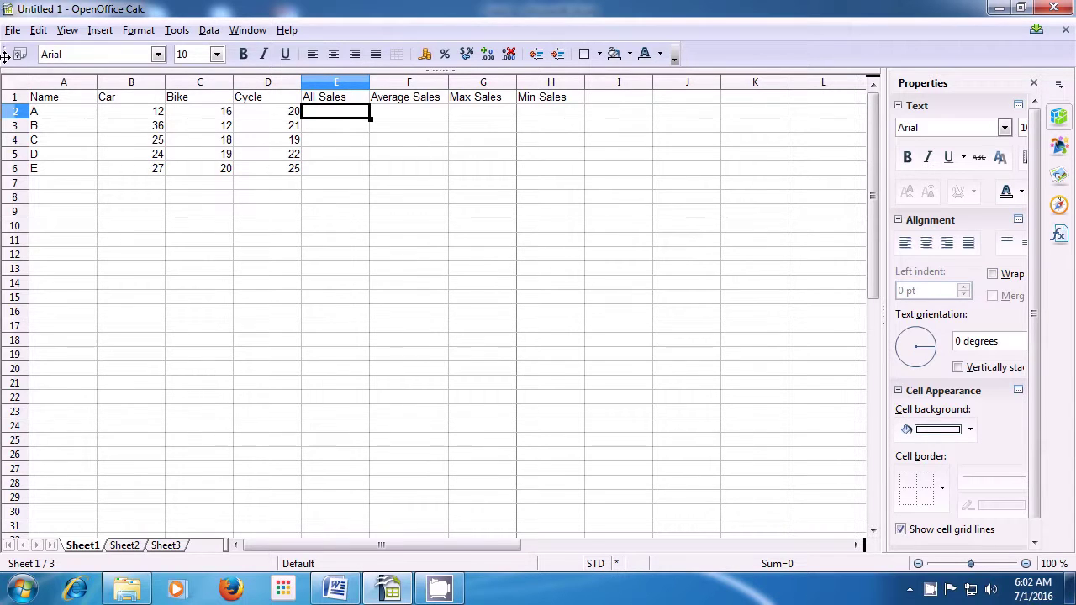
{"action": "left_click_drag", "start_coordinate": [5, 55], "coordinate": [6, 73]}
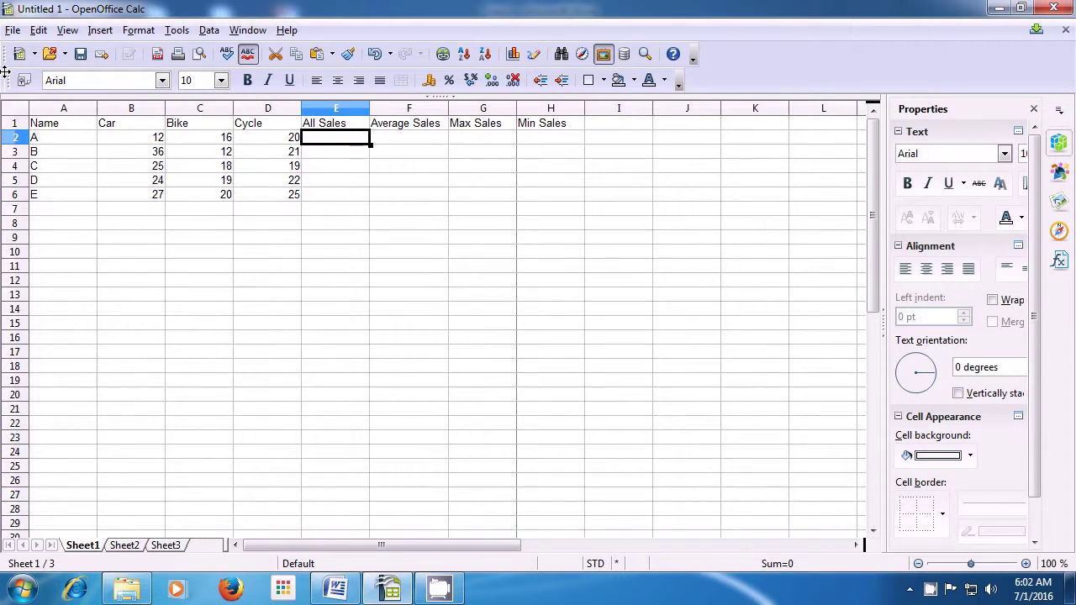
Display the Formula Bar again and try to display the Find toolbar
{"action": "left_click", "coordinate": [67, 31]}
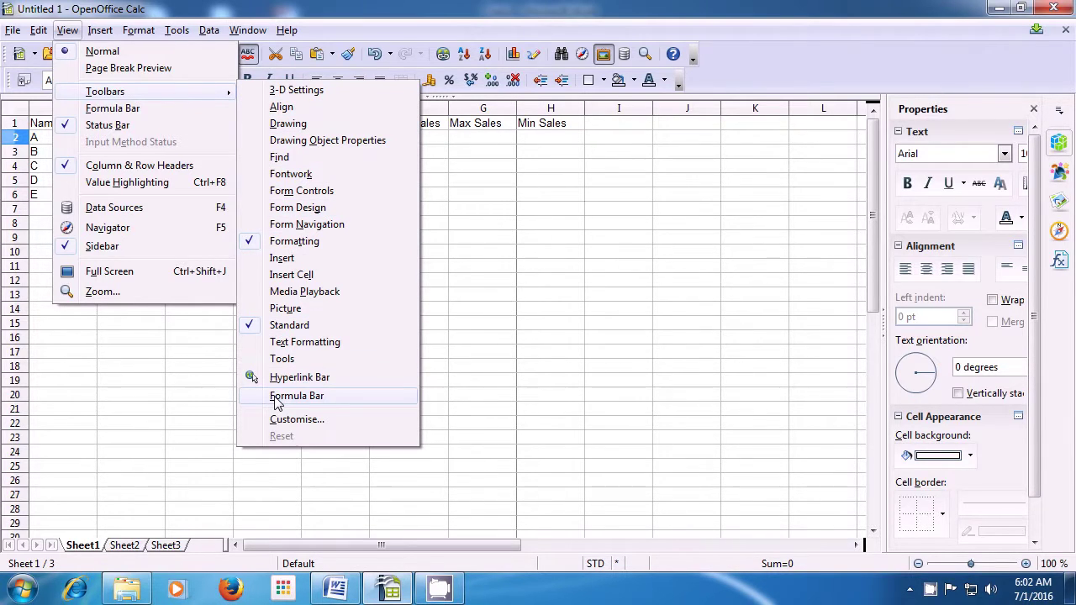
{"action": "left_click", "coordinate": [274, 397]}
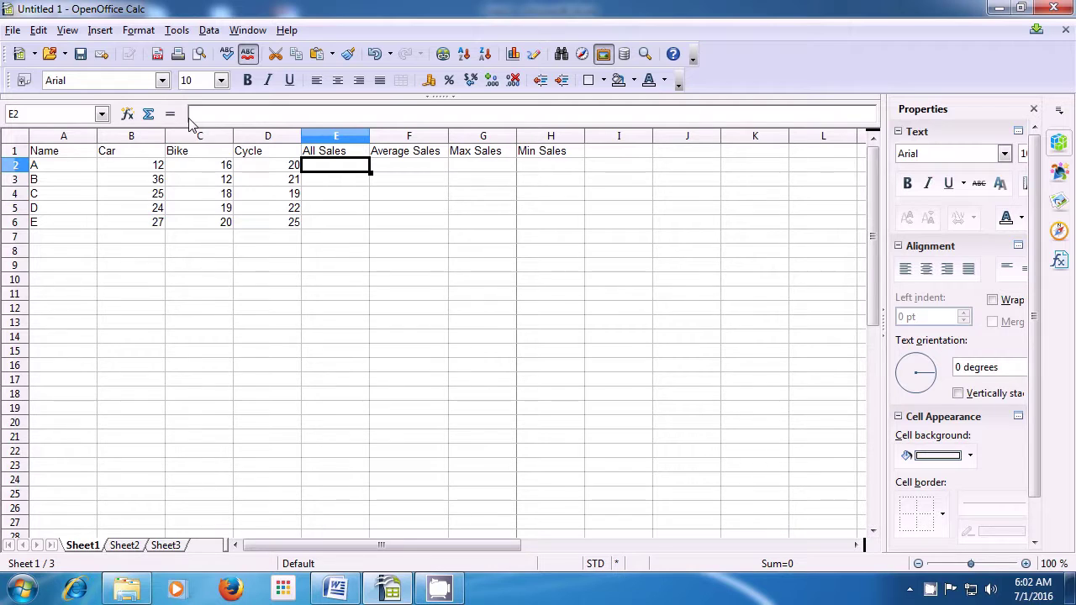
{"action": "left_click", "coordinate": [68, 31]}
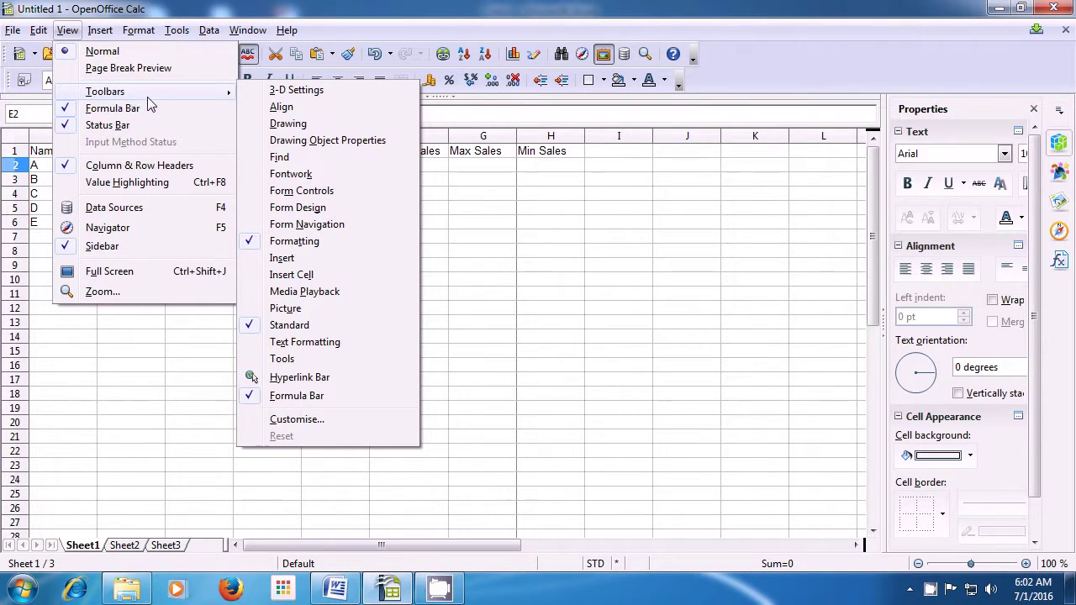
{"action": "left_click", "coordinate": [290, 160]}
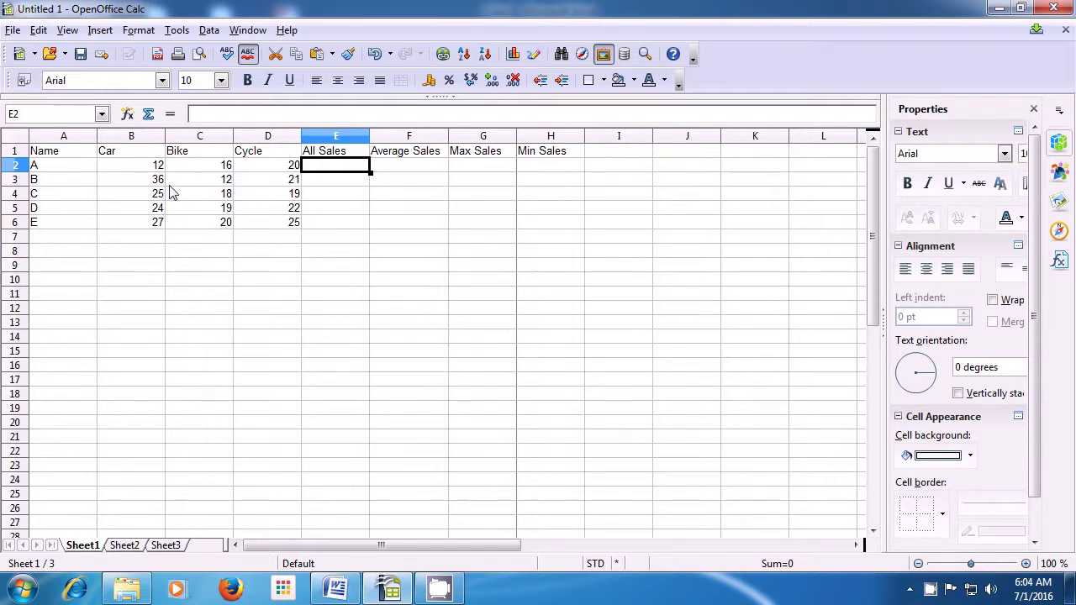
Turn the Formula Bar off and back on
{"action": "left_click", "coordinate": [66, 31]}
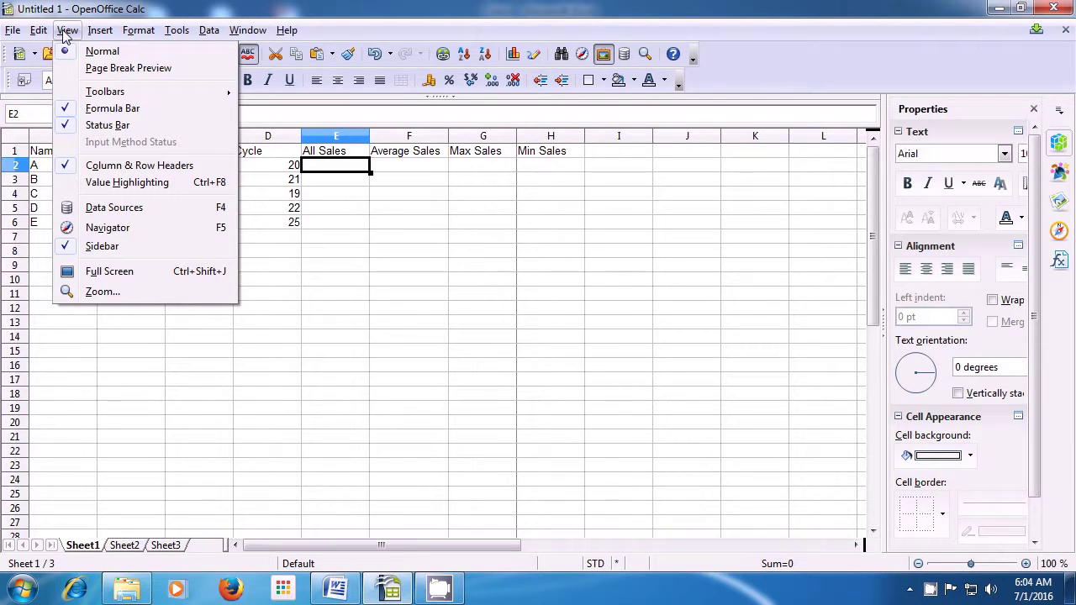
{"action": "left_click", "coordinate": [84, 111]}
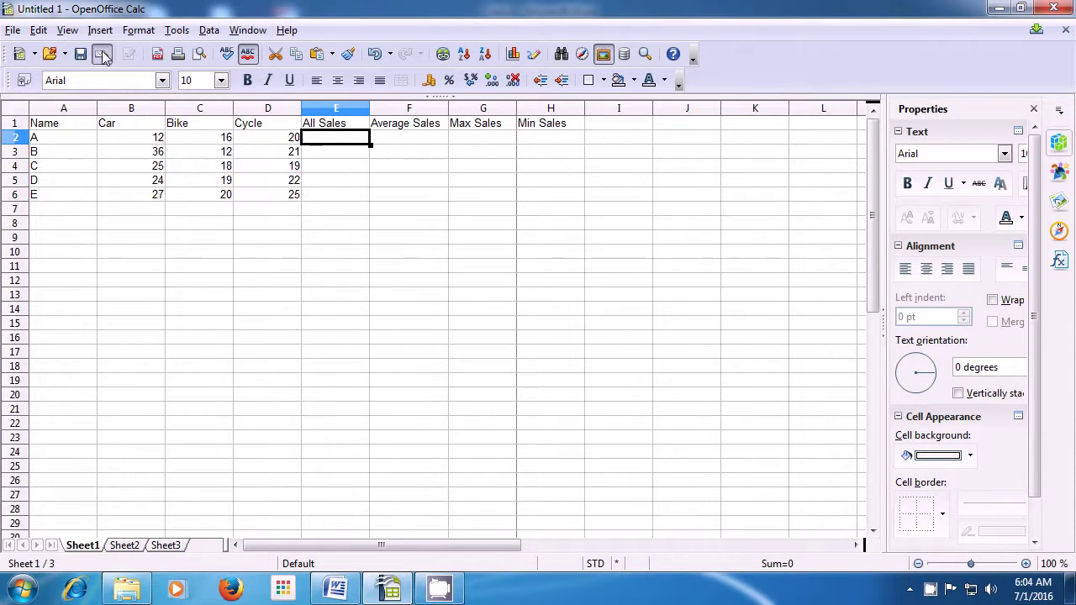
{"action": "left_click", "coordinate": [68, 31]}
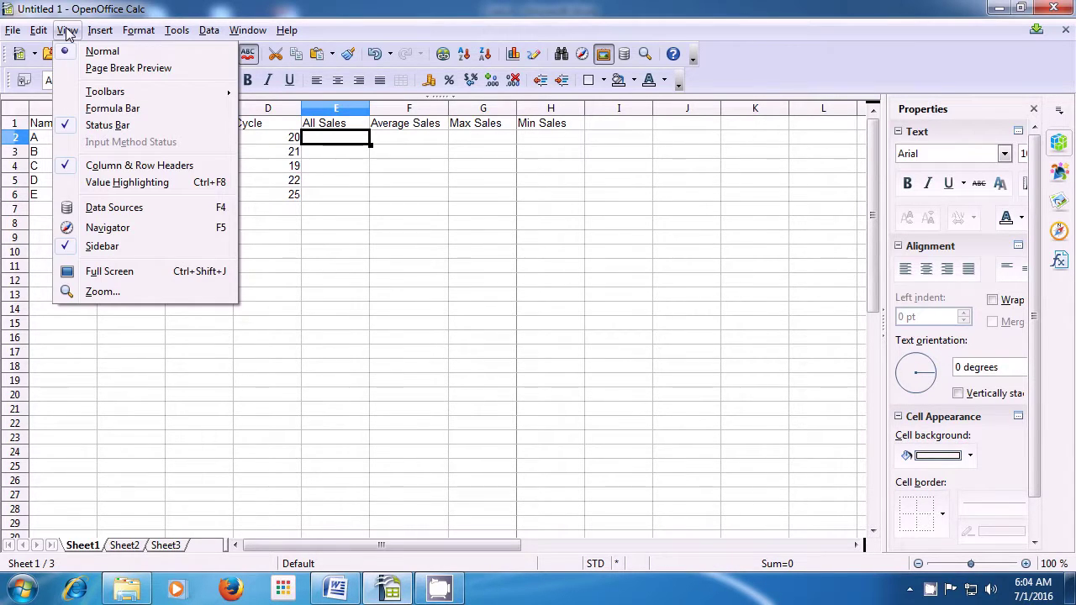
{"action": "left_click", "coordinate": [90, 114]}
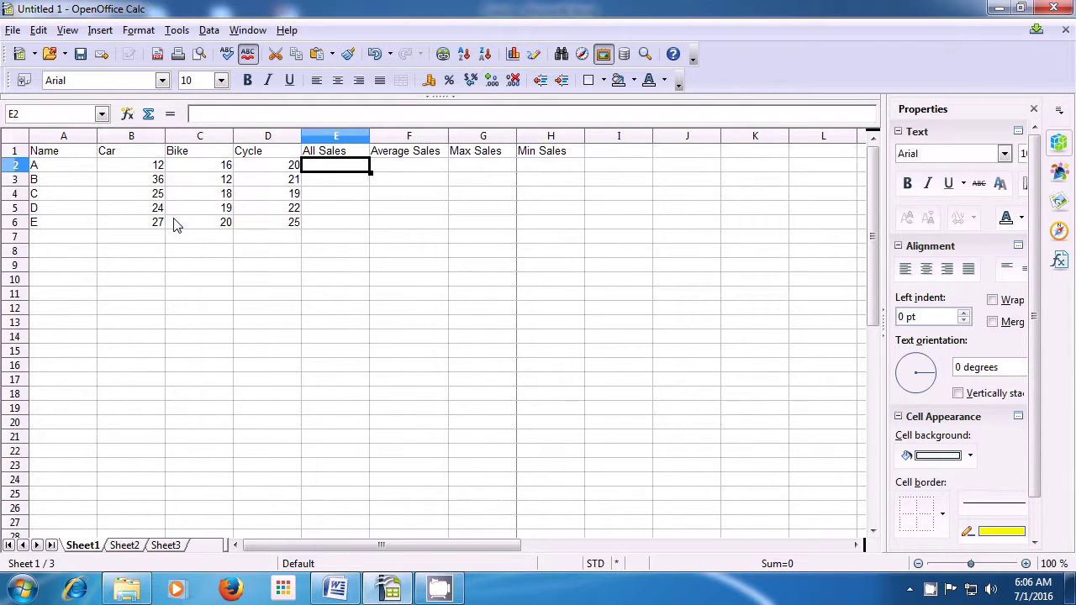
Turn on Value Highlighting for the sales sheet
{"action": "left_click", "coordinate": [68, 32]}
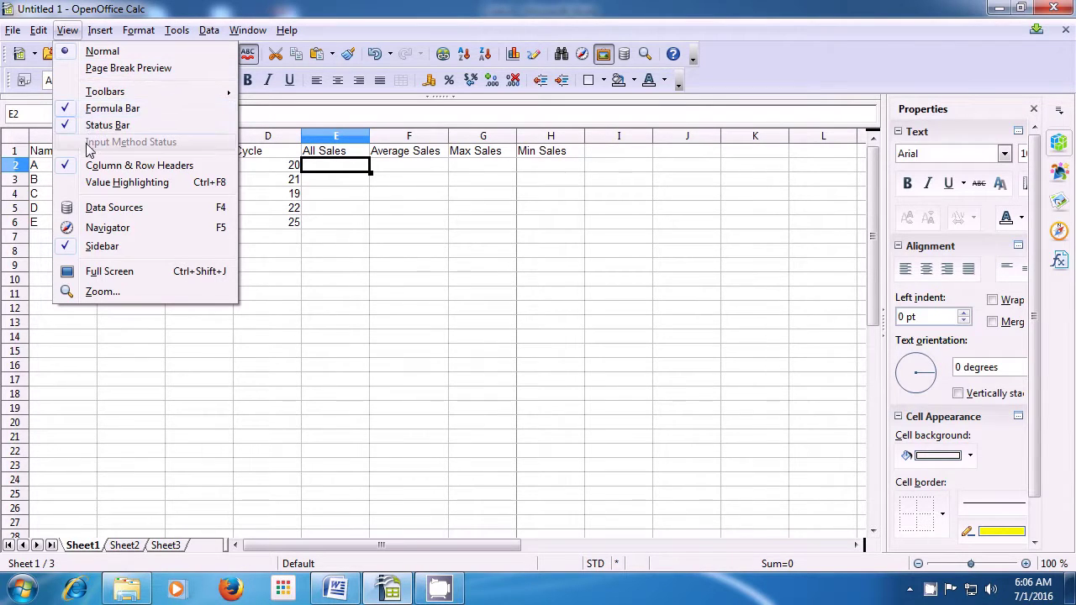
{"action": "left_click", "coordinate": [93, 183]}
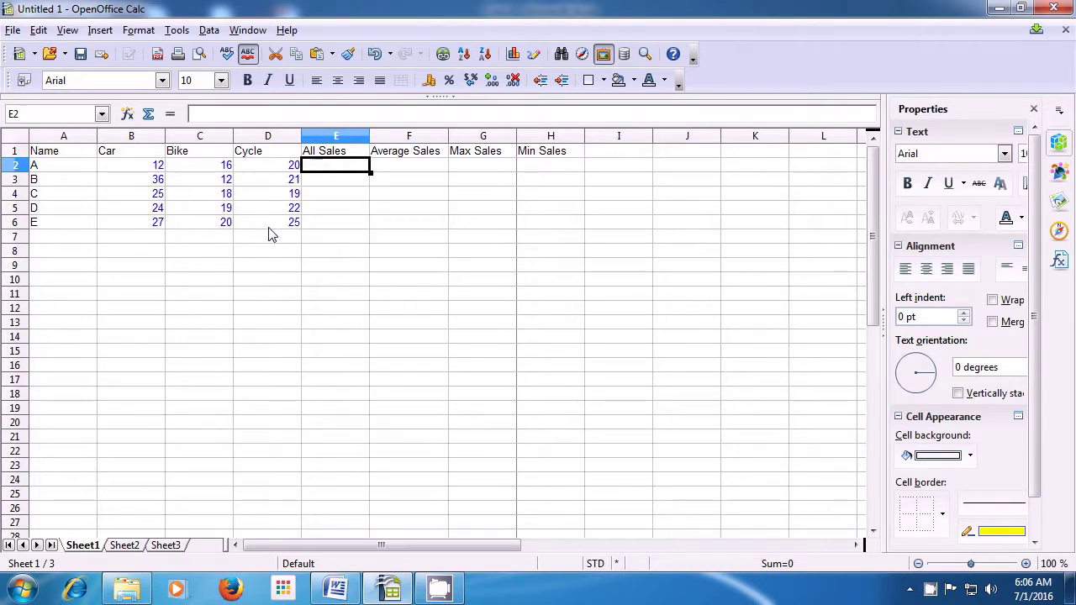
Add a sales record in row 7 with the name F, Car 28, Bike 29 and Cycle 30
{"action": "left_click", "coordinate": [154, 243]}
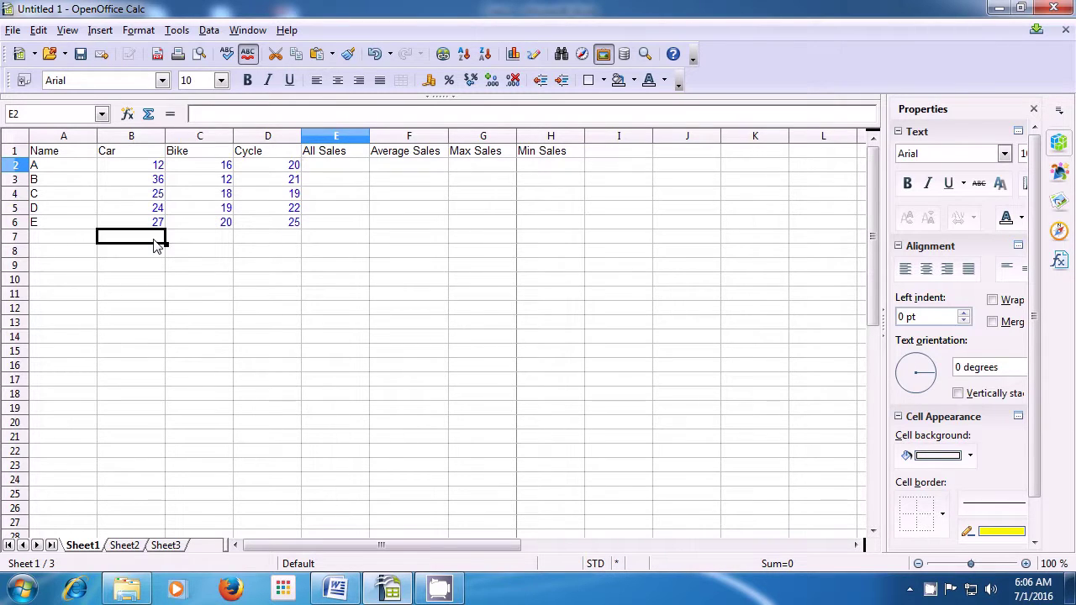
{"action": "left_click", "coordinate": [63, 243]}
{"action": "type", "text": "F"}
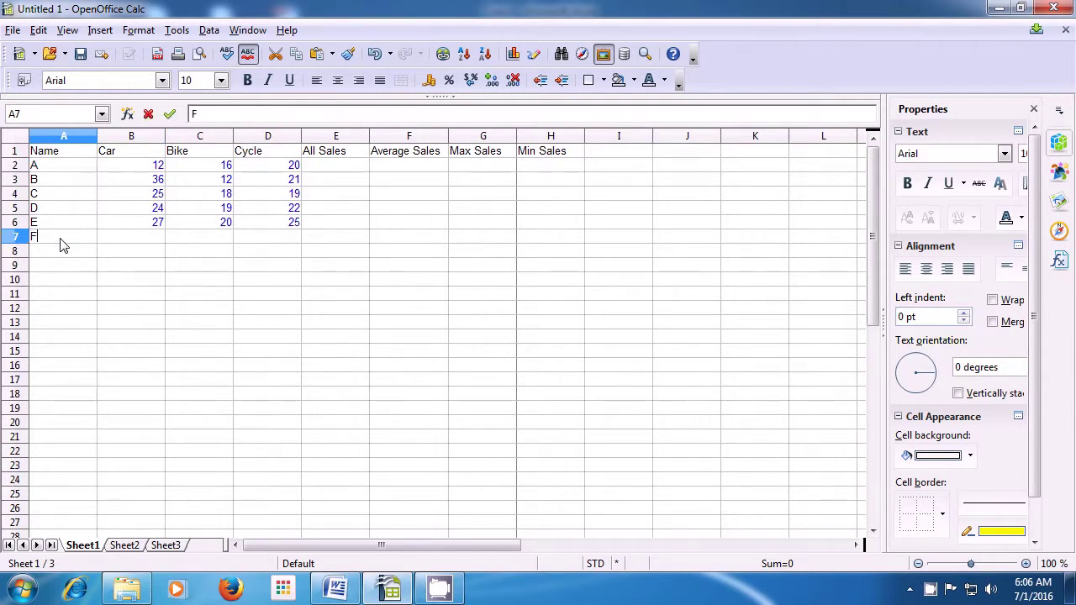
{"action": "key", "text": "Tab"}
{"action": "type", "text": "28"}
{"action": "key", "text": "Tab"}
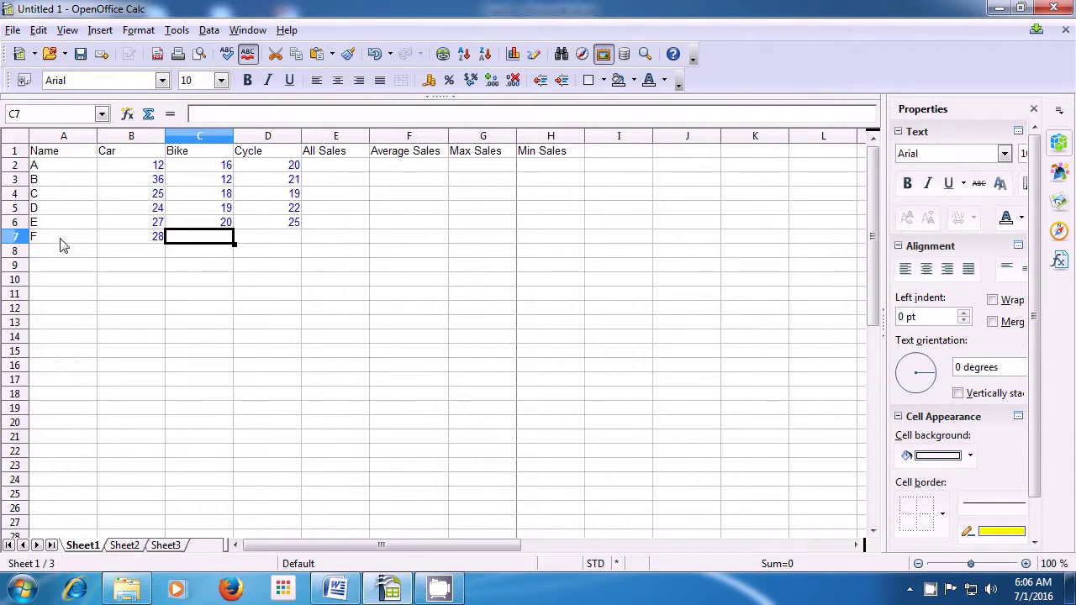
{"action": "type", "text": "29"}
{"action": "key", "text": "Tab"}
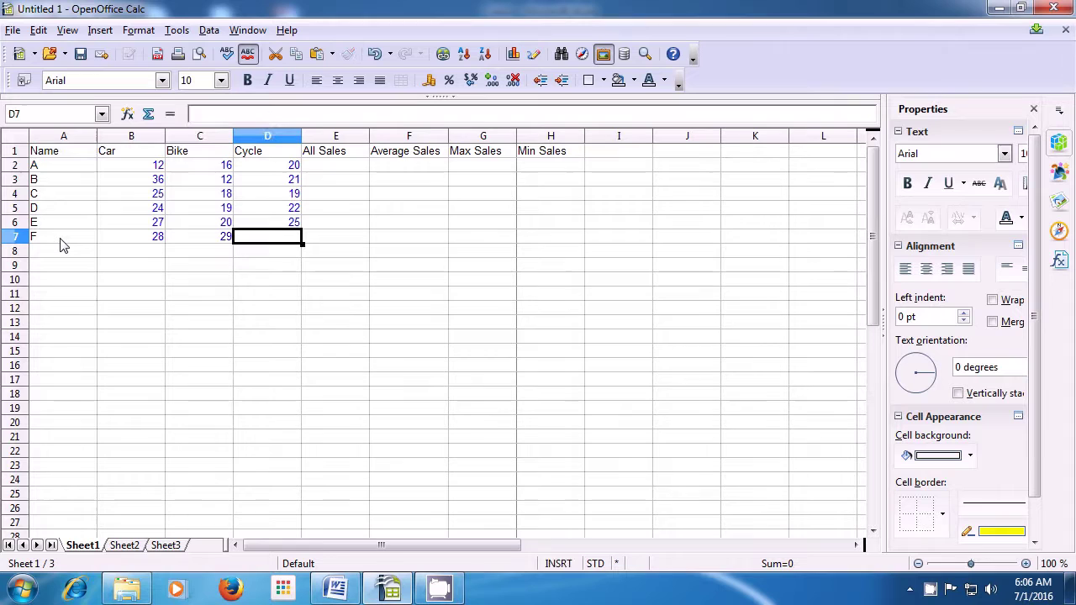
{"action": "type", "text": "30"}
{"action": "key", "text": "Tab"}
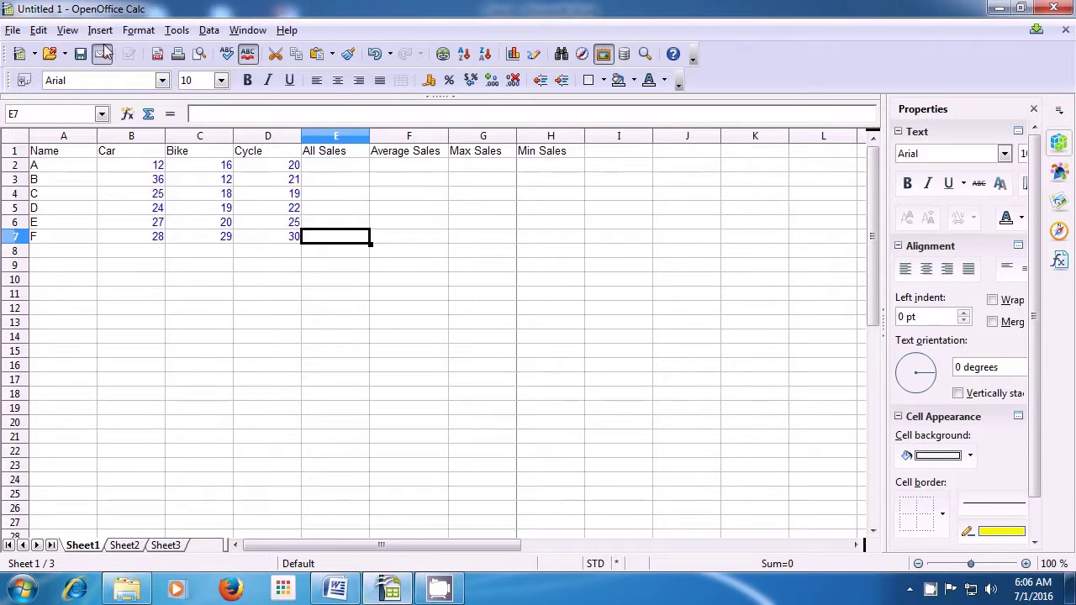
Turn off Value Highlighting and select cell D8
{"action": "left_click", "coordinate": [67, 30]}
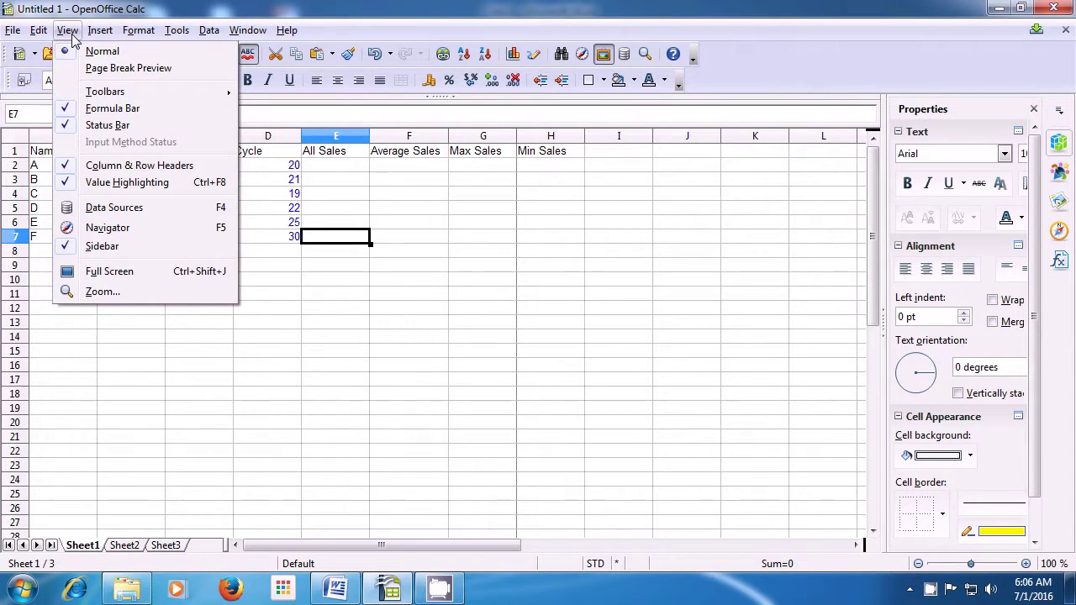
{"action": "left_click", "coordinate": [122, 190]}
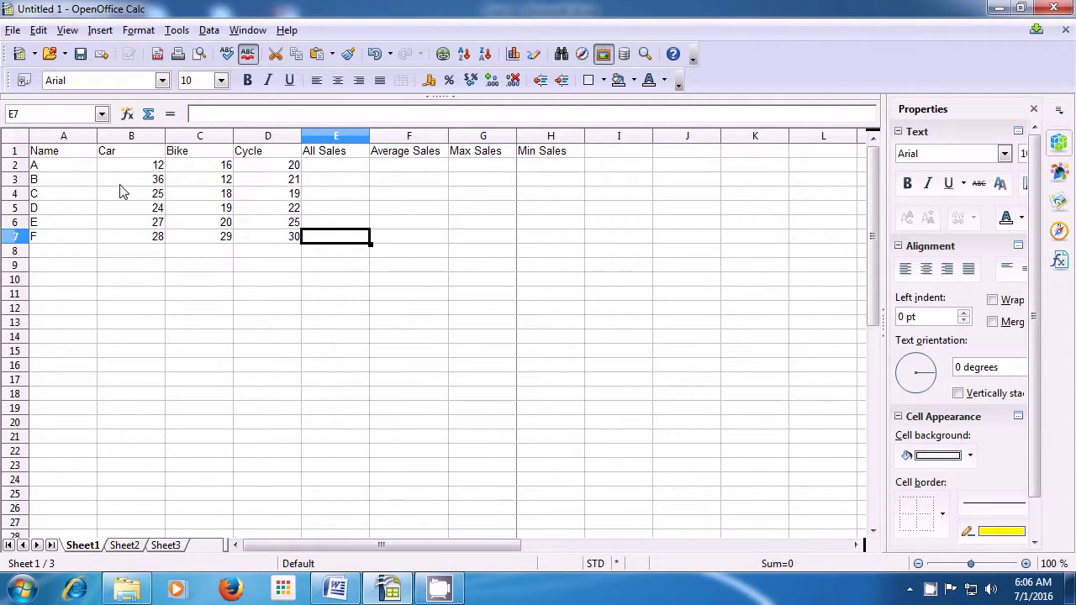
{"action": "left_click", "coordinate": [281, 255]}
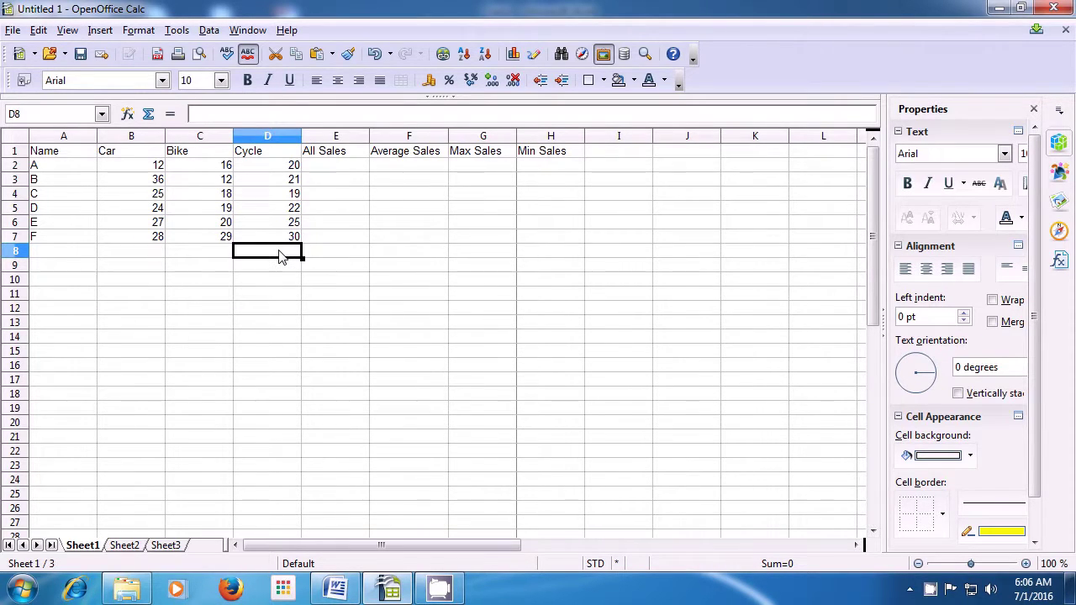
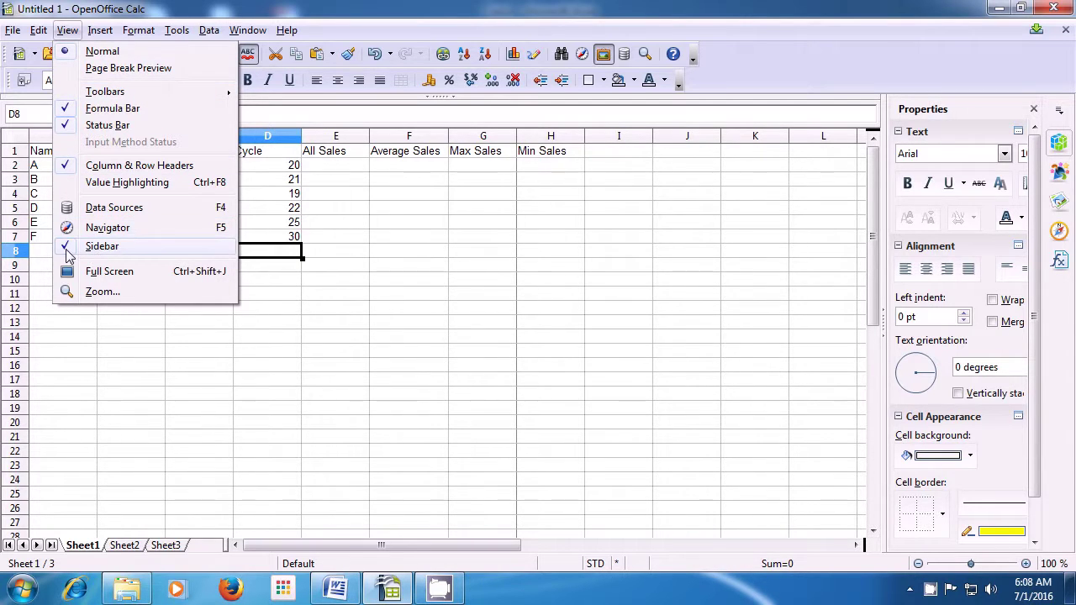
Hide the Sidebar and display it again
{"action": "left_click", "coordinate": [106, 251]}
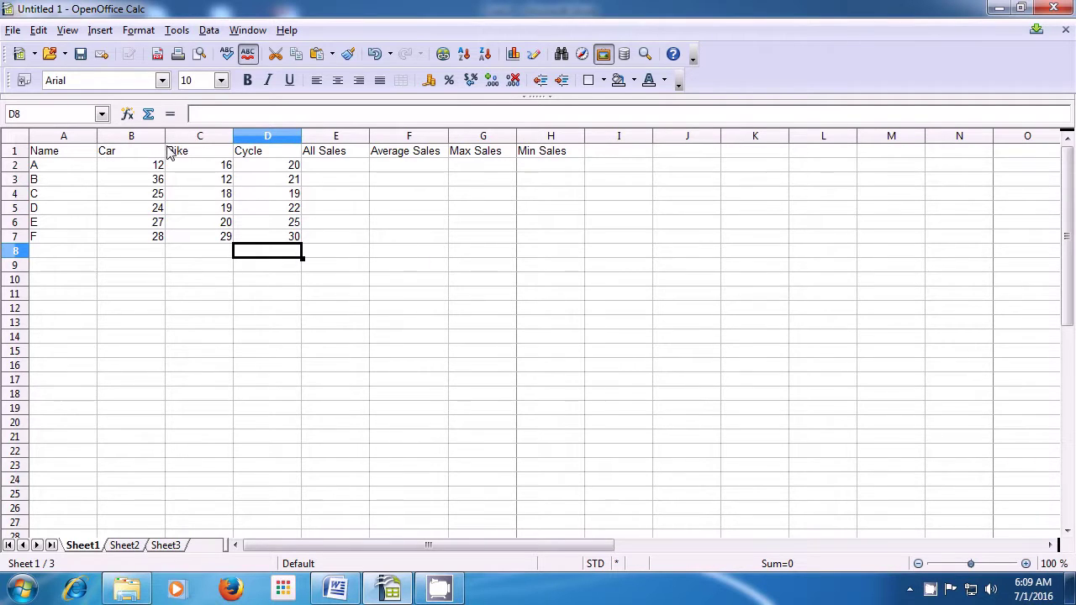
{"action": "left_click", "coordinate": [65, 30]}
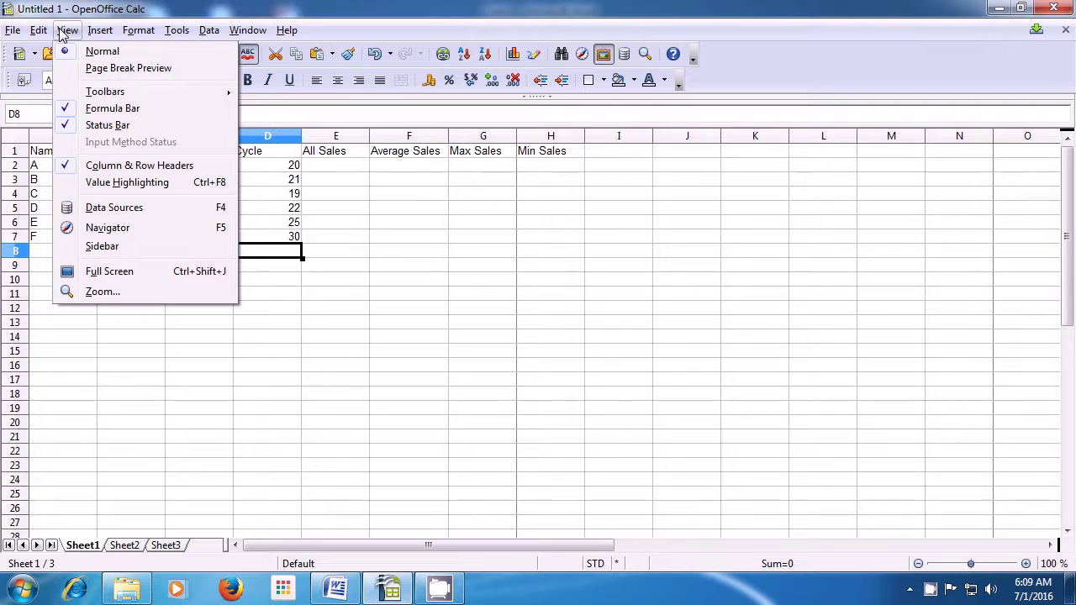
{"action": "left_click", "coordinate": [132, 252]}
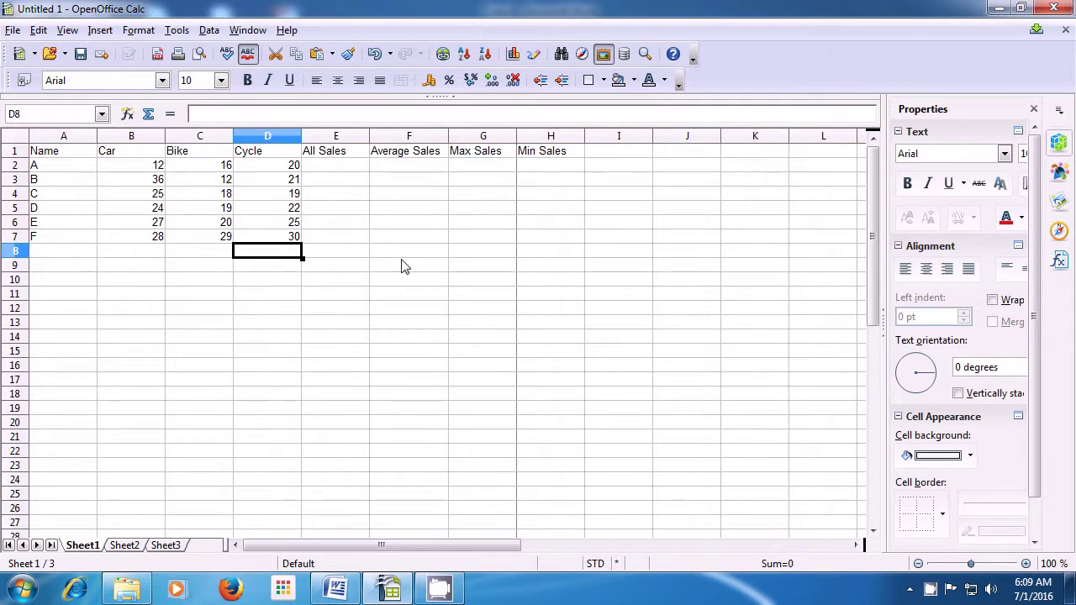
{"action": "left_click", "coordinate": [431, 265]}
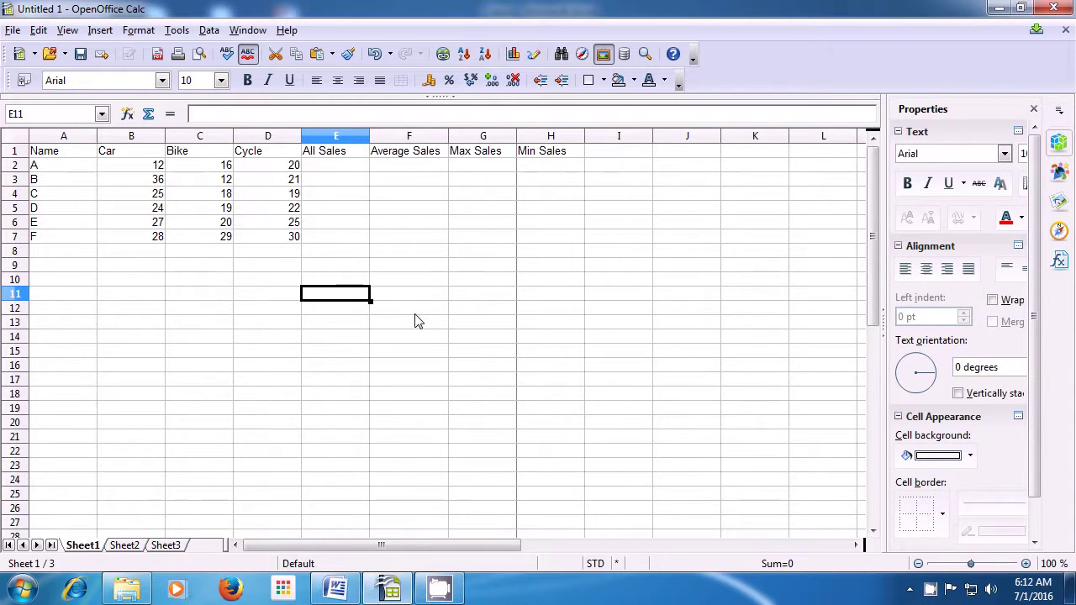
Switch the sheet to Full Screen view and leave it again, two times in a row
{"action": "left_click", "coordinate": [66, 31]}
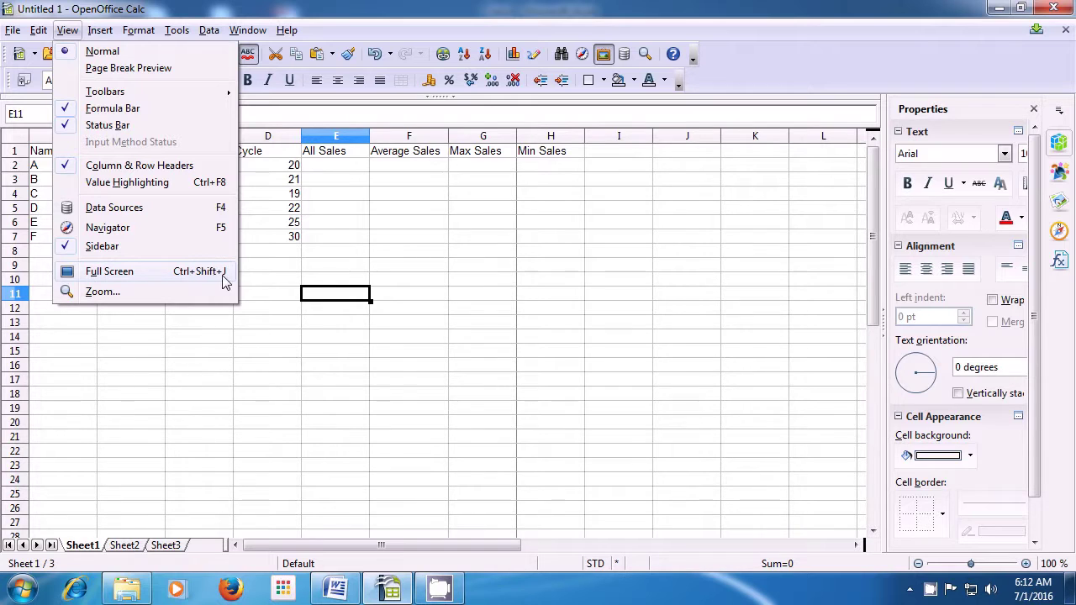
{"action": "left_click", "coordinate": [156, 278]}
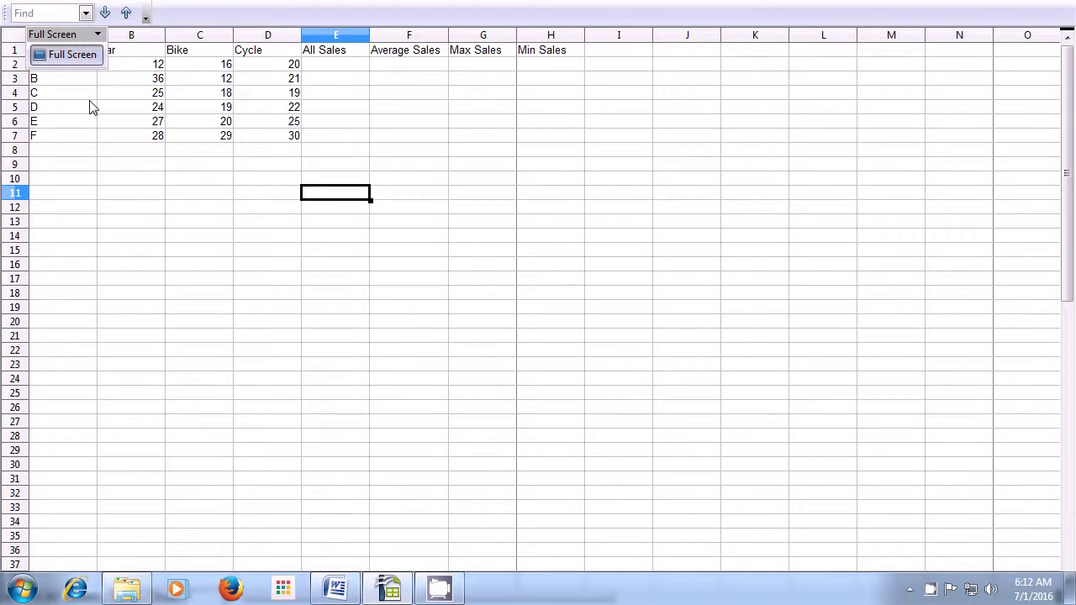
{"action": "left_click", "coordinate": [73, 55]}
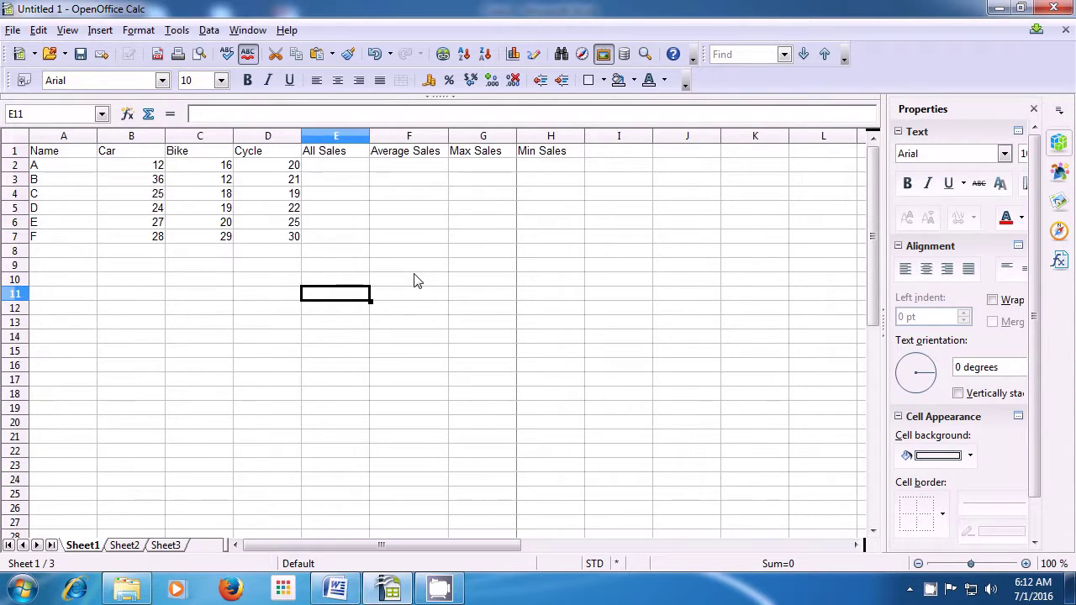
{"action": "key", "text": "ctrl+shift+j"}
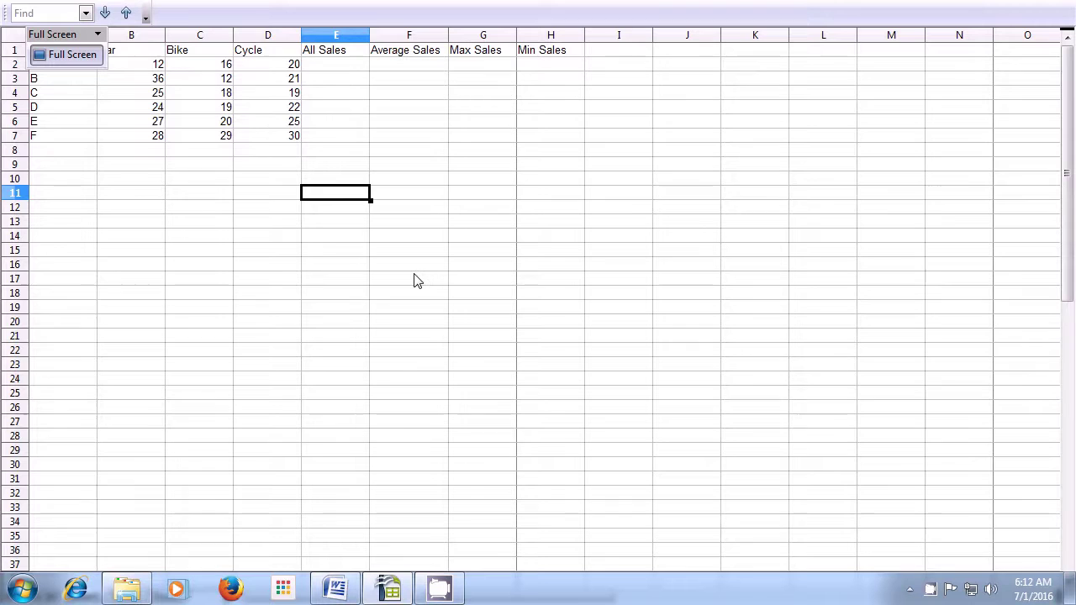
{"action": "key", "text": "ctrl+shift+j"}
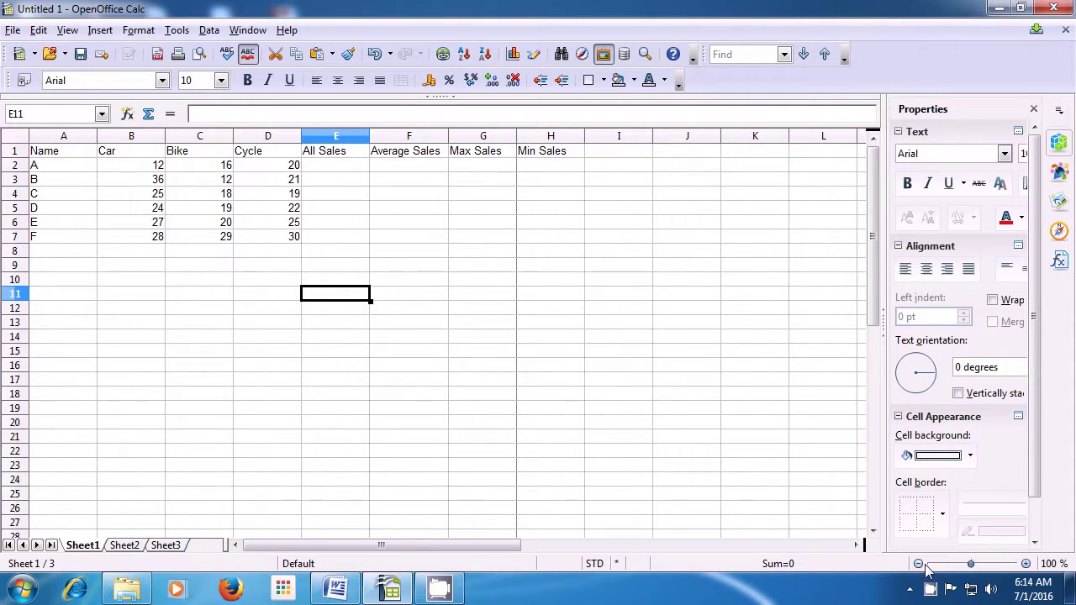
Zoom the sheet in to 125 %
{"action": "left_click", "coordinate": [1026, 564]}
{"action": "left_click", "coordinate": [1025, 564]}
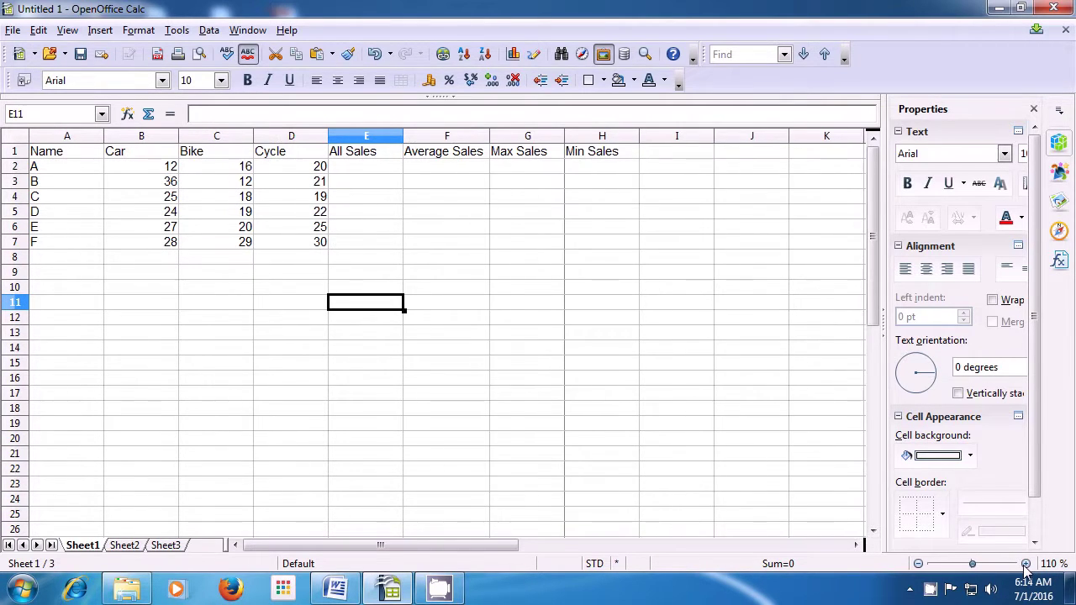
{"action": "left_click", "coordinate": [1025, 564]}
{"action": "left_click", "coordinate": [1025, 564]}
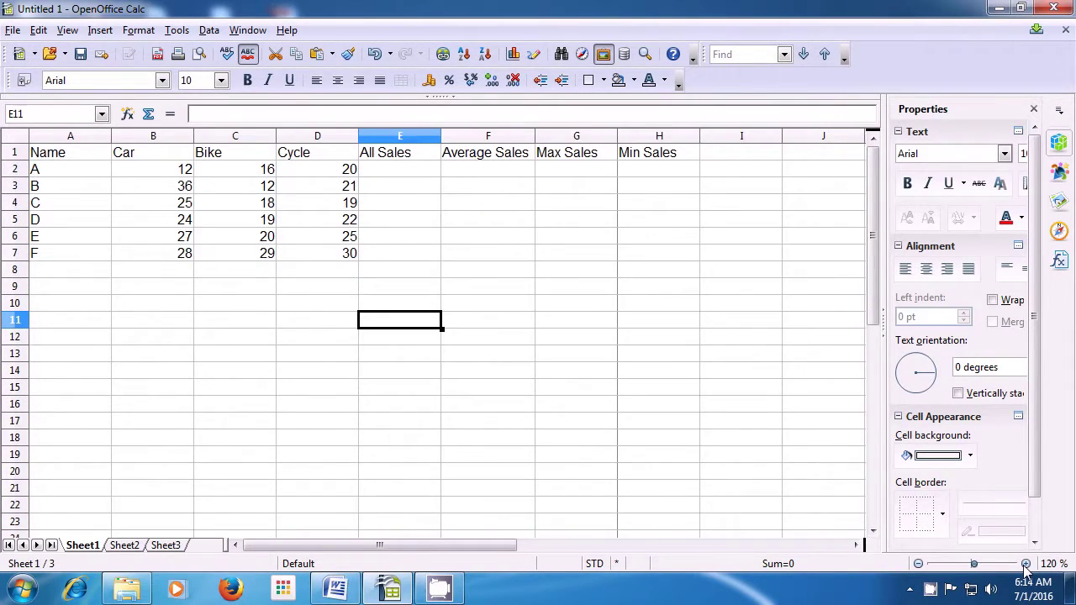
{"action": "left_click", "coordinate": [1025, 563]}
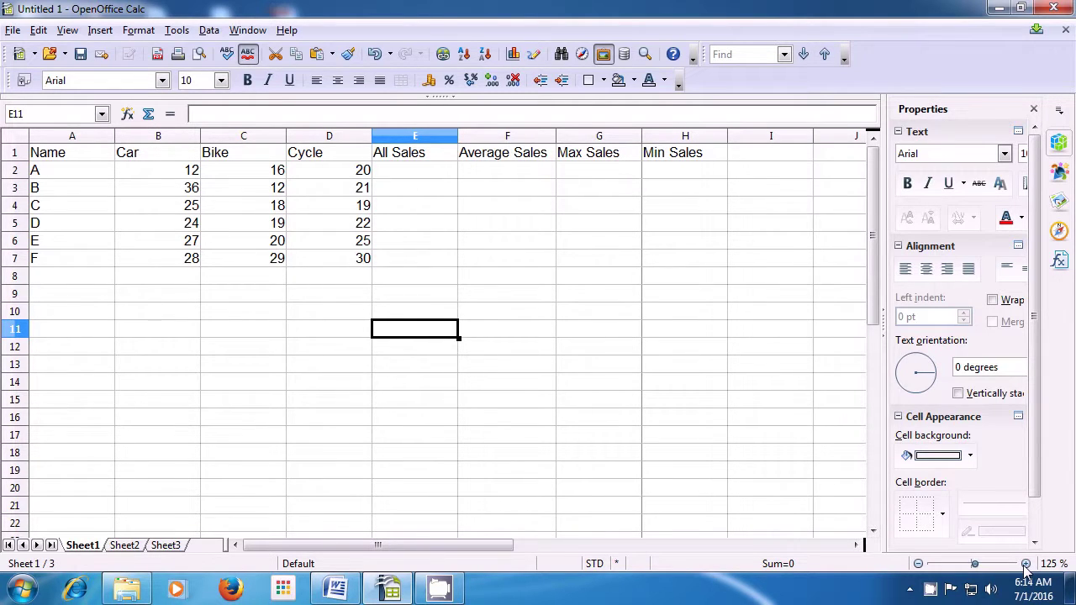
Zoom the sheet back out to 100 %
{"action": "left_click", "coordinate": [918, 564]}
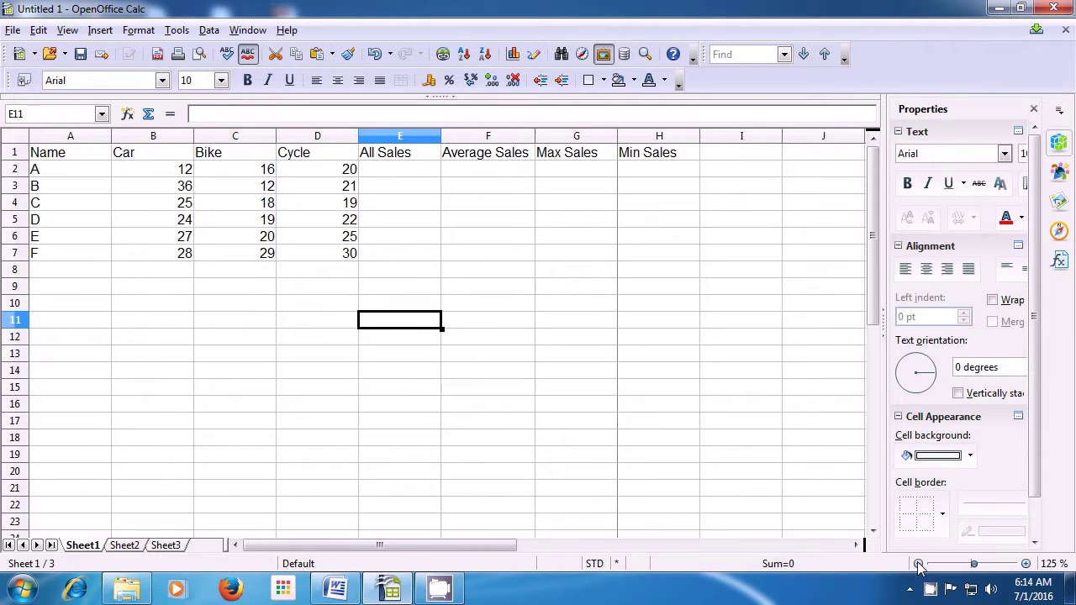
{"action": "left_click", "coordinate": [918, 564]}
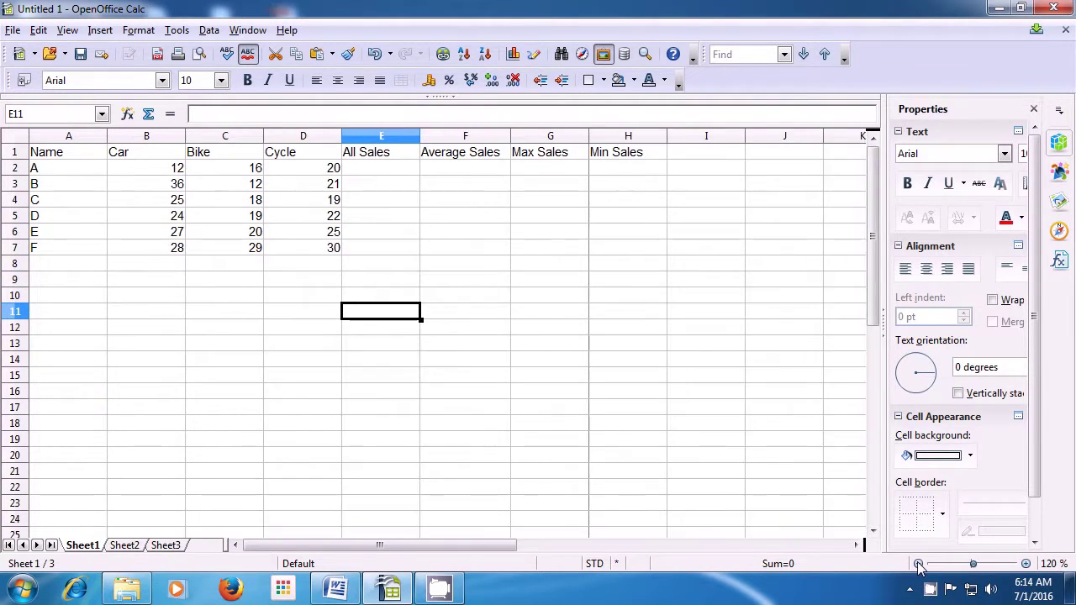
{"action": "left_click", "coordinate": [918, 564]}
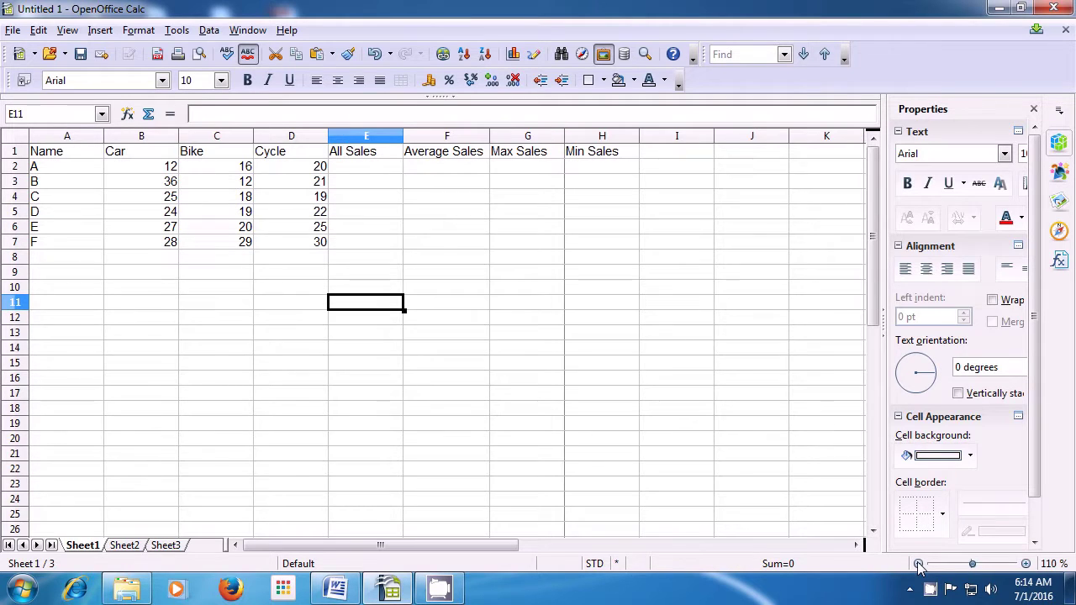
{"action": "left_click", "coordinate": [918, 564]}
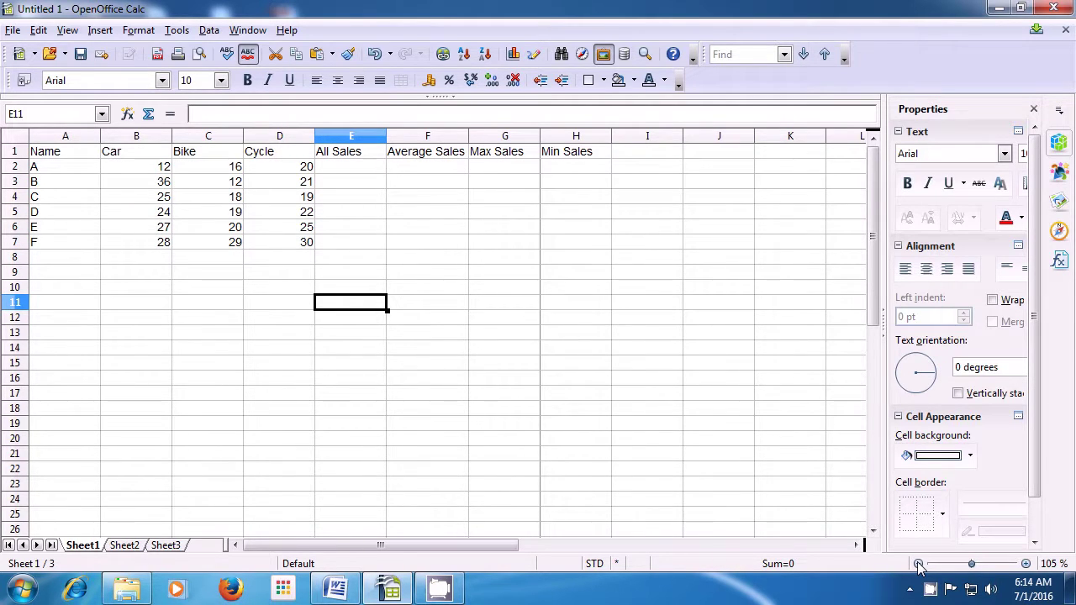
{"action": "left_click", "coordinate": [918, 564]}
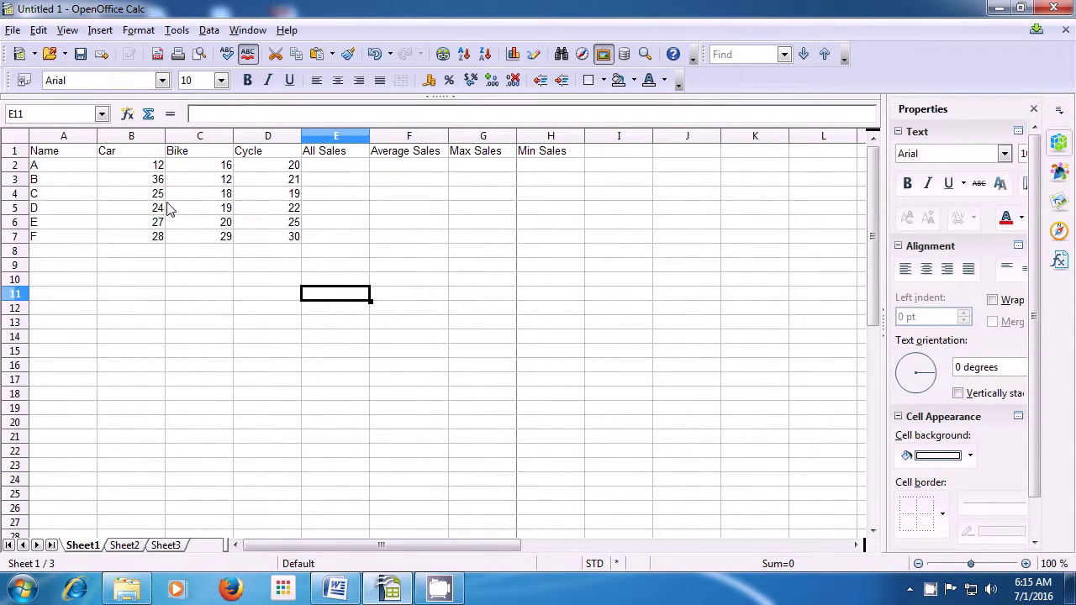
In the Zoom & View Layout settings, try a Variable zoom factor of 101 %, switch back to 100 % and apply it
{"action": "left_click", "coordinate": [66, 30]}
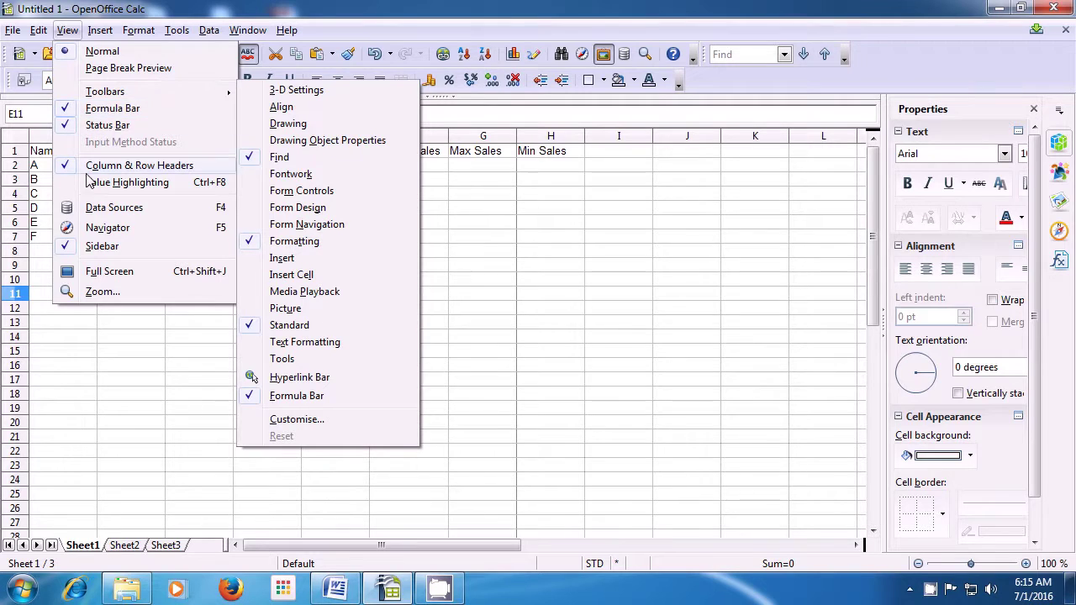
{"action": "left_click", "coordinate": [101, 291]}
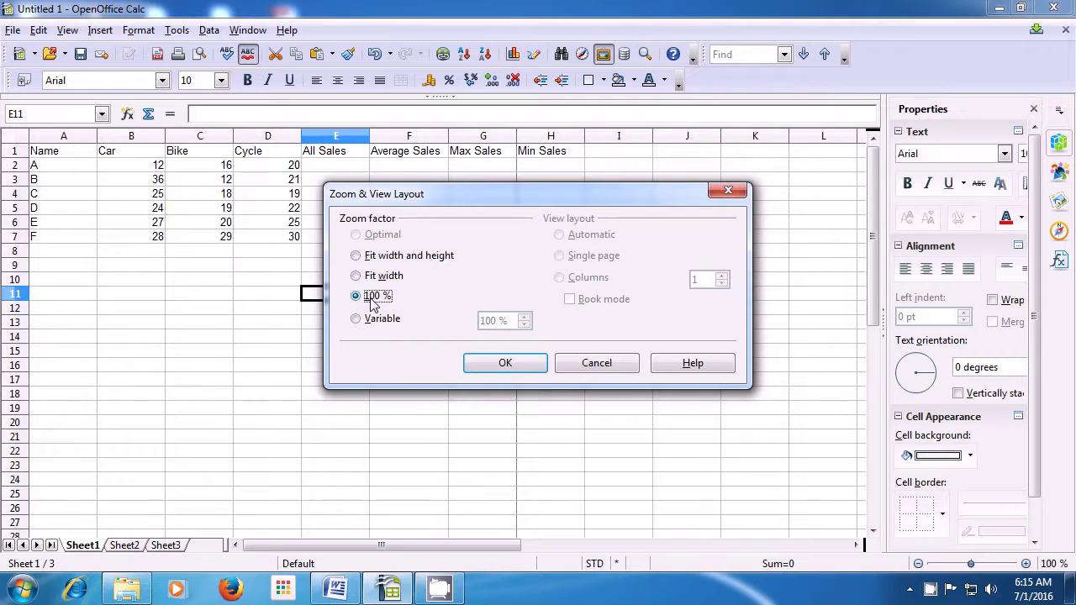
{"action": "left_click", "coordinate": [356, 321]}
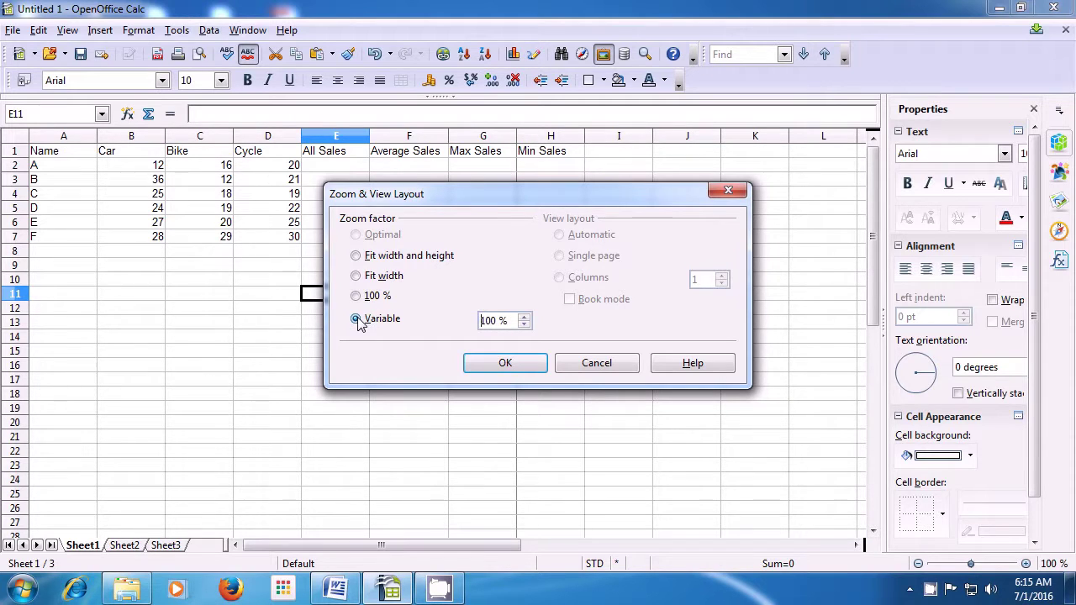
{"action": "left_click", "coordinate": [524, 318]}
{"action": "left_click", "coordinate": [524, 317]}
{"action": "left_click", "coordinate": [523, 317]}
{"action": "left_click", "coordinate": [524, 318]}
{"action": "left_click", "coordinate": [523, 318]}
{"action": "left_click", "coordinate": [524, 325]}
{"action": "left_click", "coordinate": [524, 325]}
{"action": "left_click", "coordinate": [524, 325]}
{"action": "left_click", "coordinate": [523, 325]}
{"action": "left_click", "coordinate": [359, 301]}
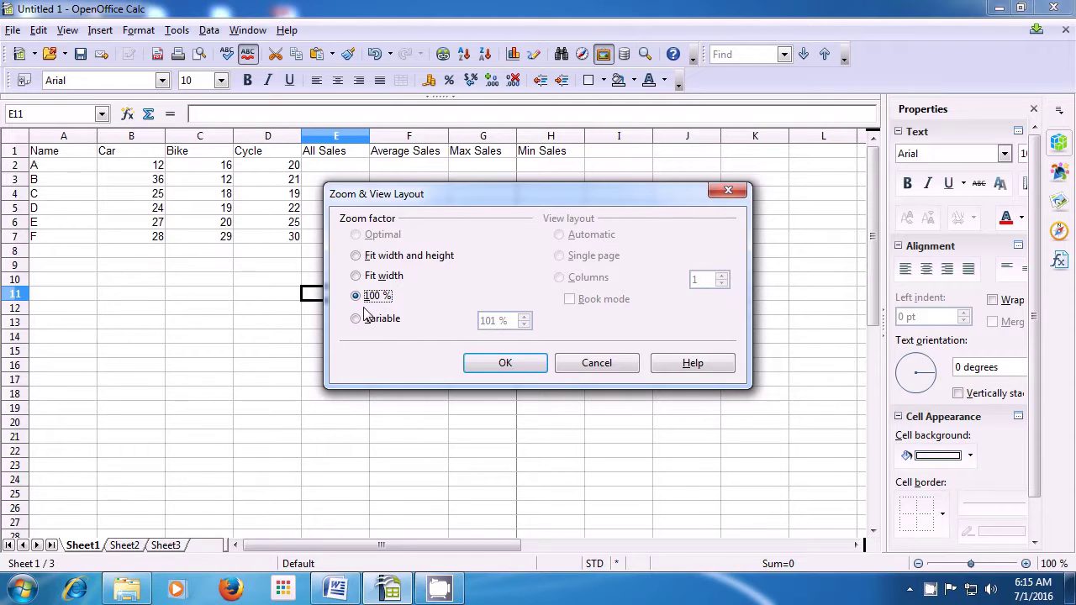
{"action": "left_click", "coordinate": [474, 367]}
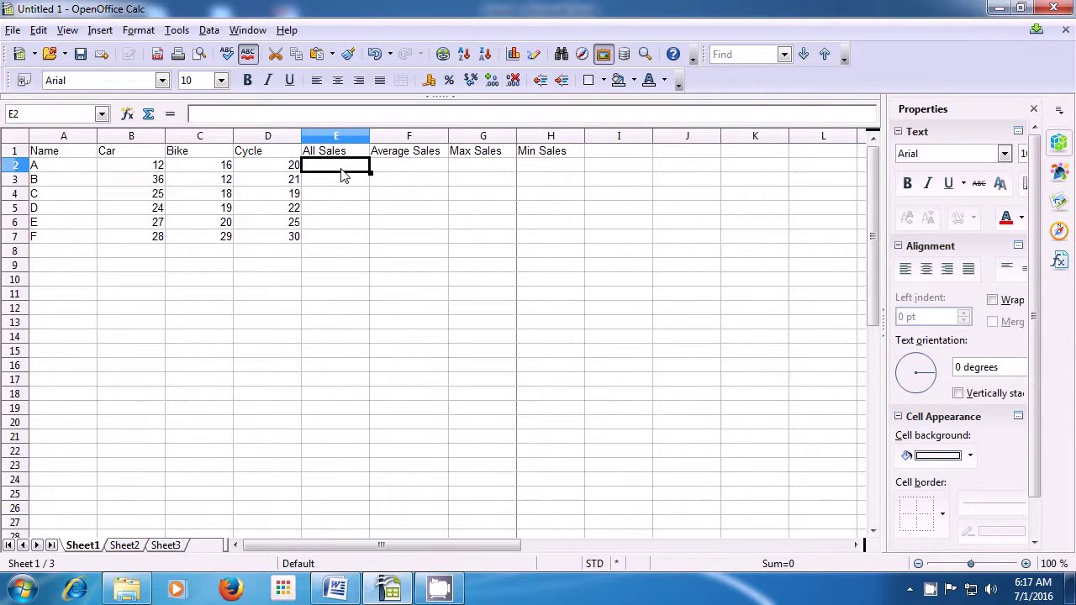
Calculate All Sales for row A in cell E2 with the formula =SUM(B2:D2)
{"action": "type", "text": "="}
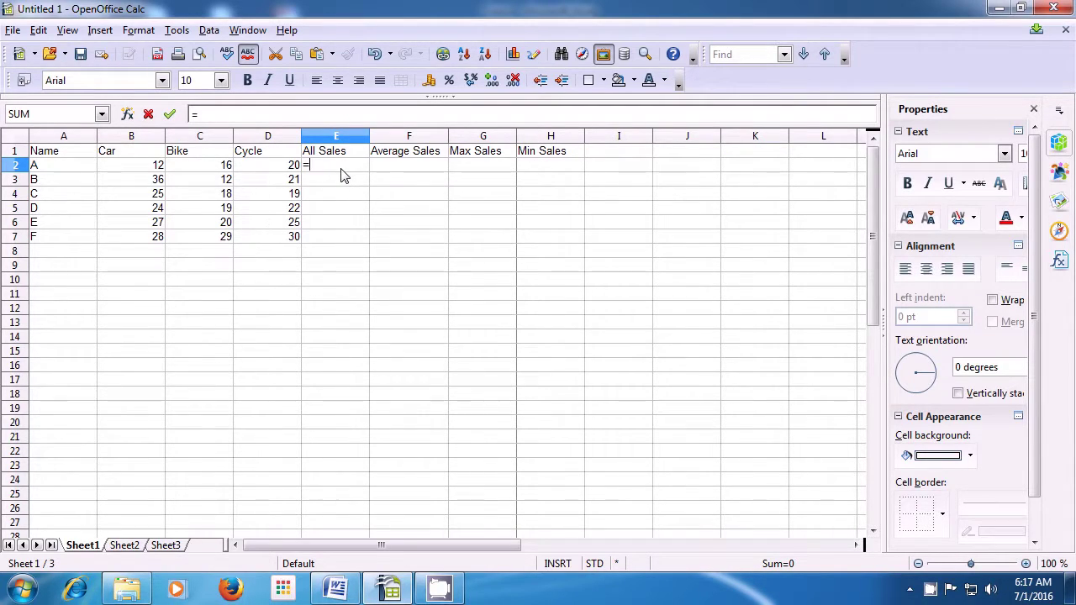
{"action": "type", "text": "su"}
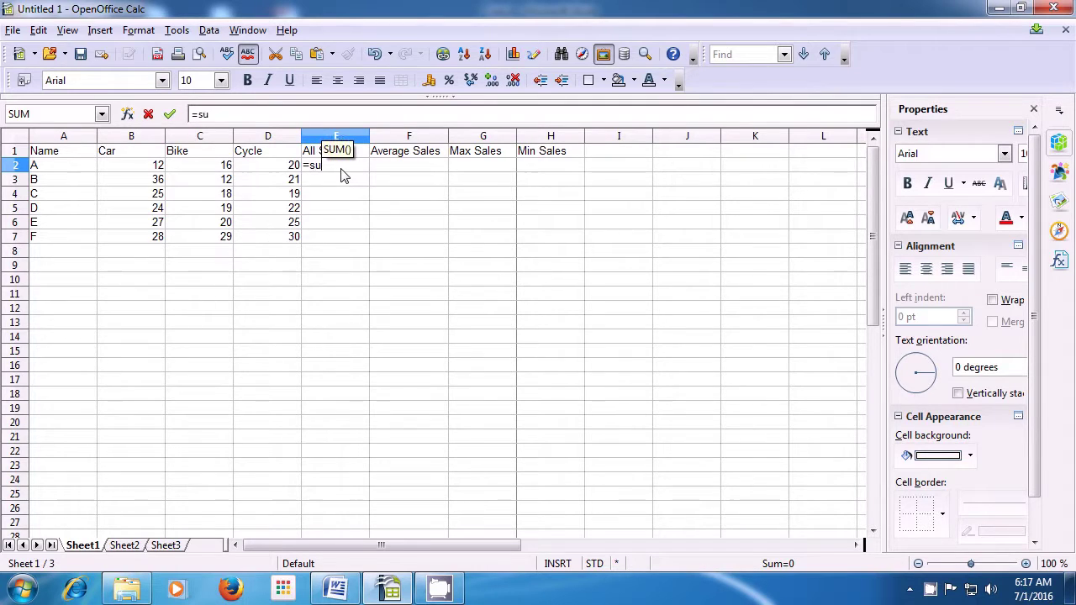
{"action": "type", "text": "m"}
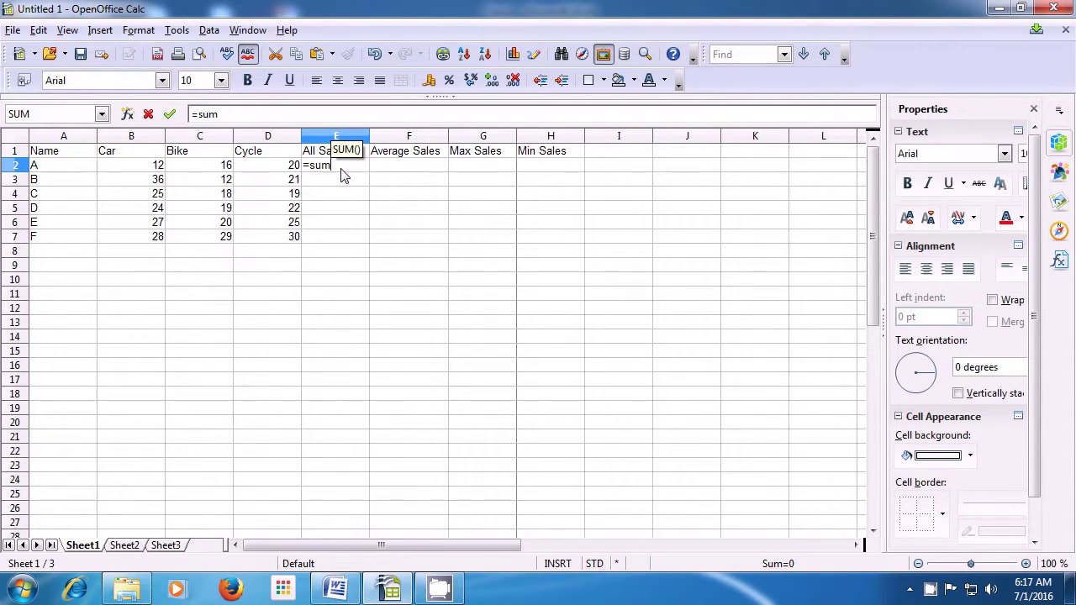
{"action": "type", "text": "("}
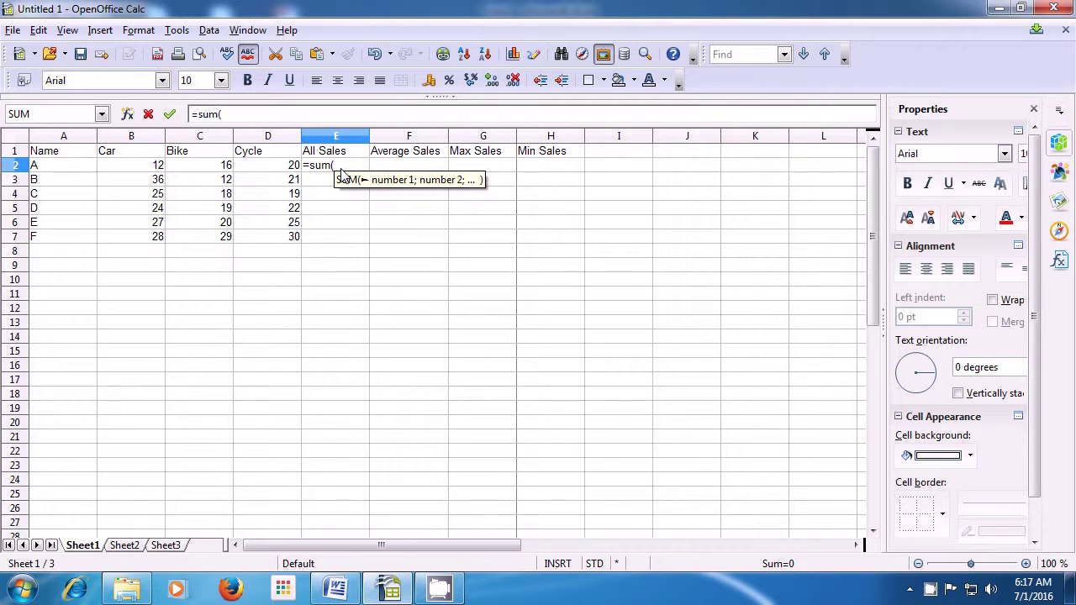
{"action": "left_click", "coordinate": [154, 168]}
{"action": "left_click_drag", "start_coordinate": [154, 170], "coordinate": [256, 170]}
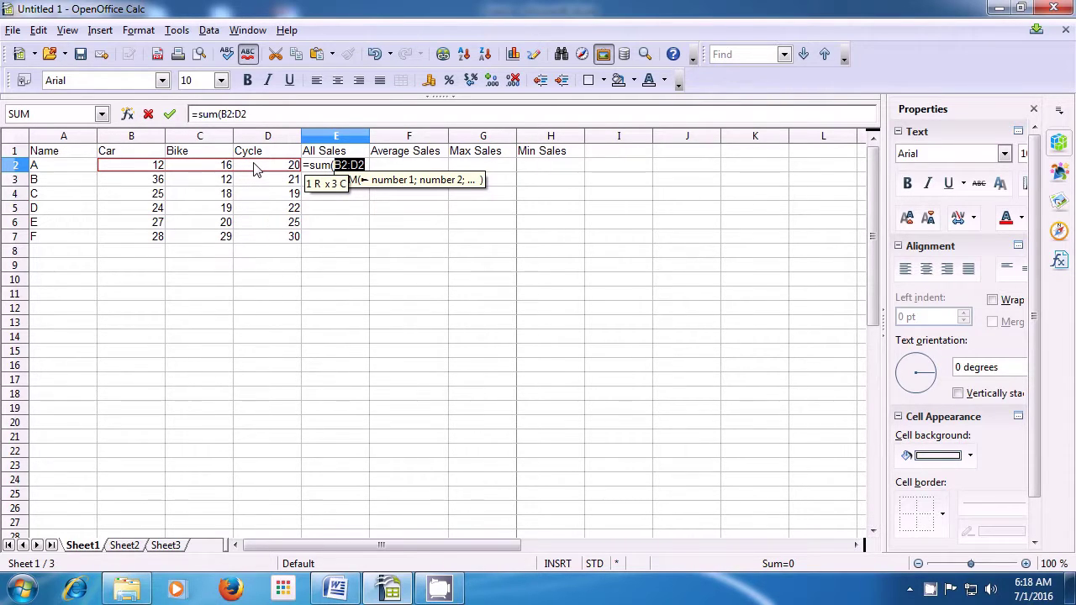
{"action": "type", "text": ")"}
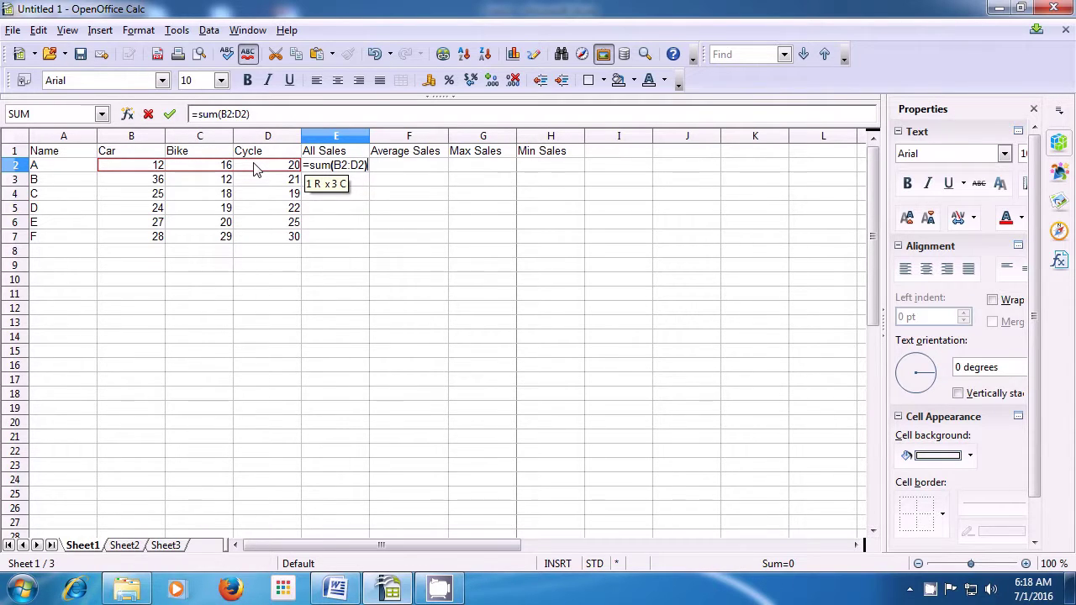
{"action": "key", "text": "Return"}
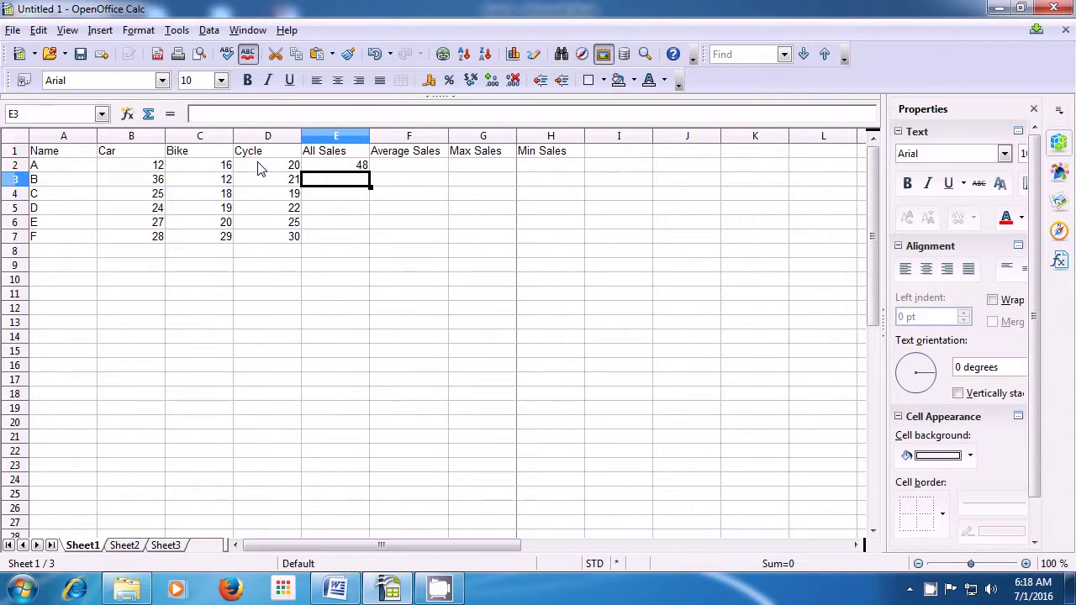
Fill the All Sales formula from E2 down through E7
{"action": "left_click", "coordinate": [319, 172]}
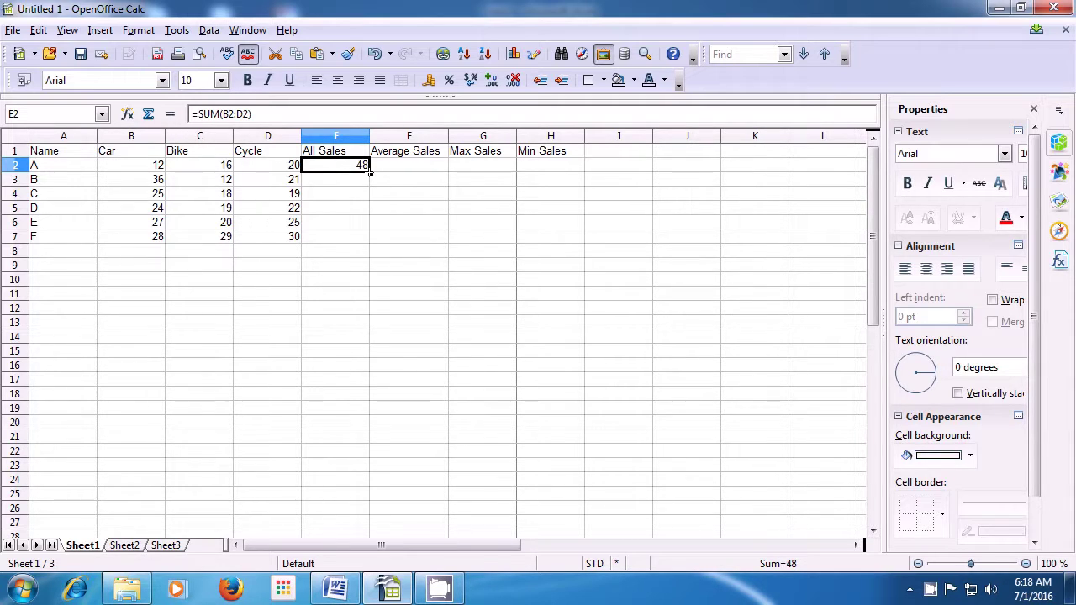
{"action": "left_click_drag", "start_coordinate": [369, 172], "coordinate": [370, 238]}
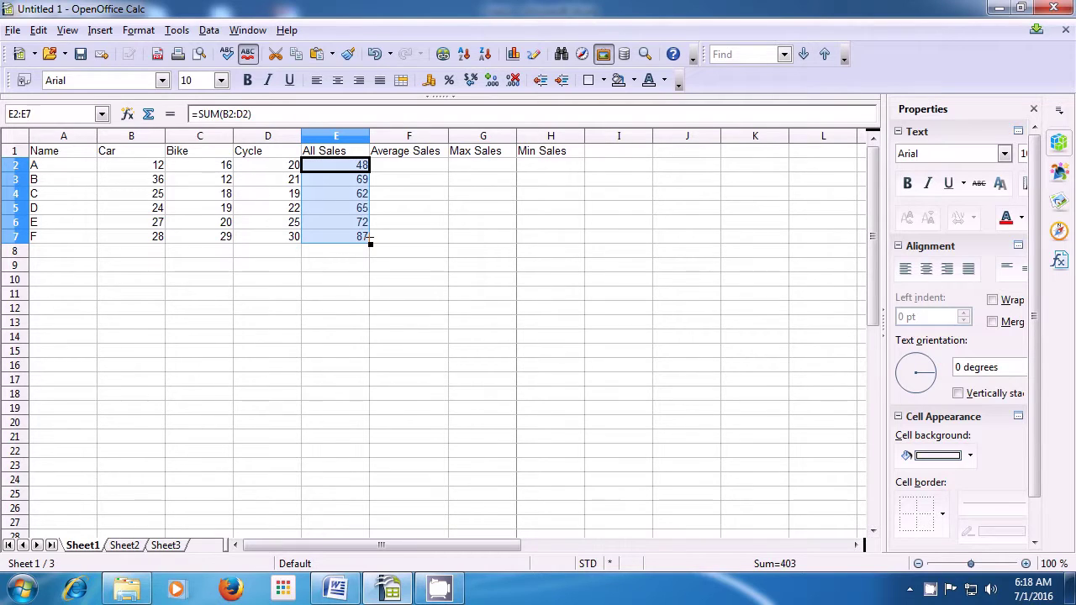
{"action": "left_click", "coordinate": [326, 255]}
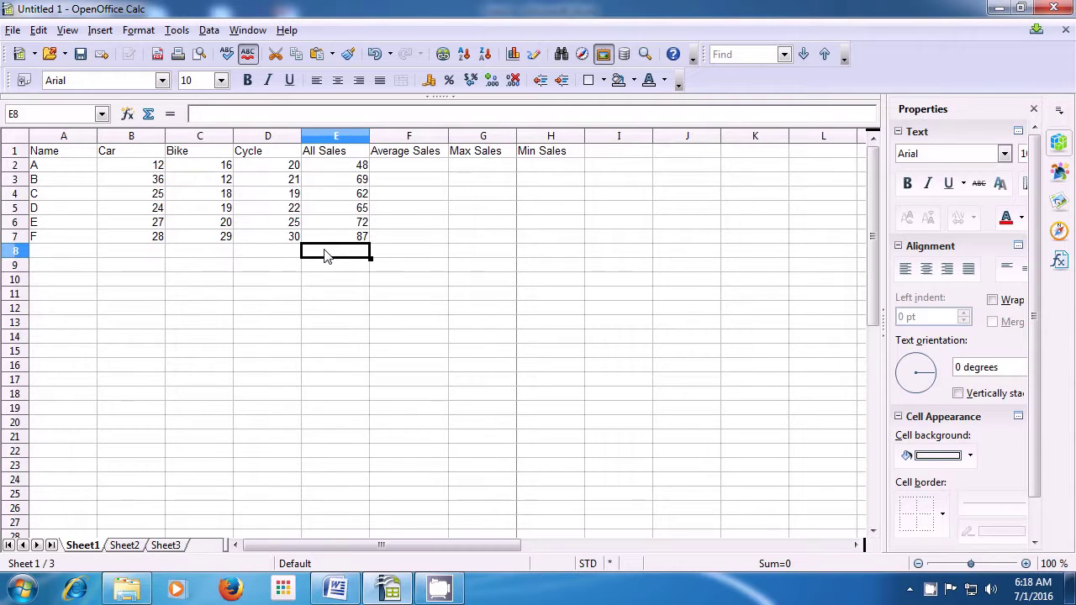
Enter the label Division in D10 and divide E2 by B2 in E10 with =QUOTIENT(E2;B2)
{"action": "left_click", "coordinate": [249, 283]}
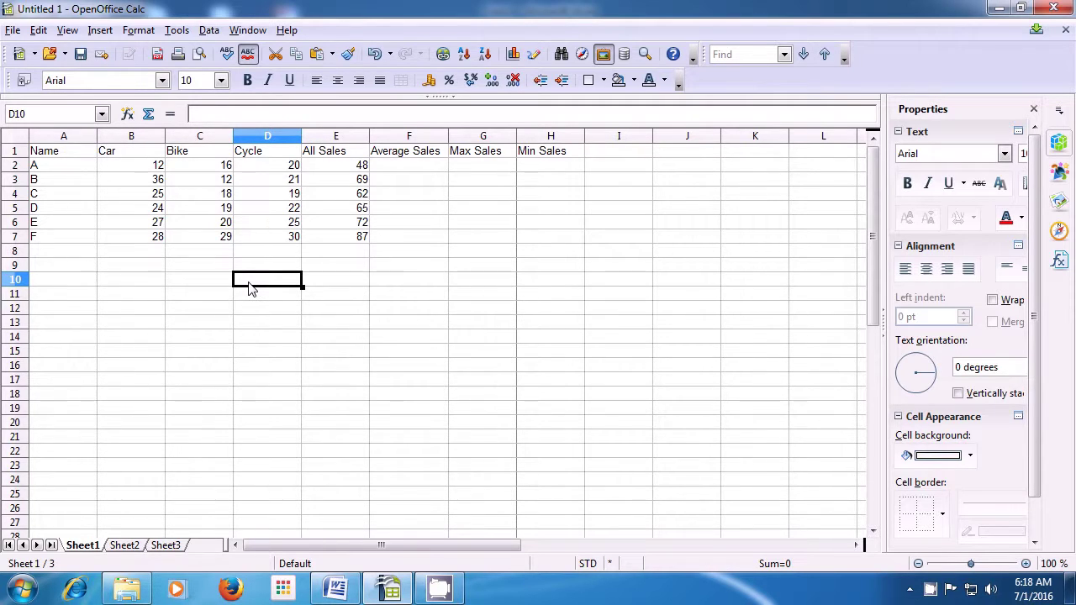
{"action": "type", "text": "Division"}
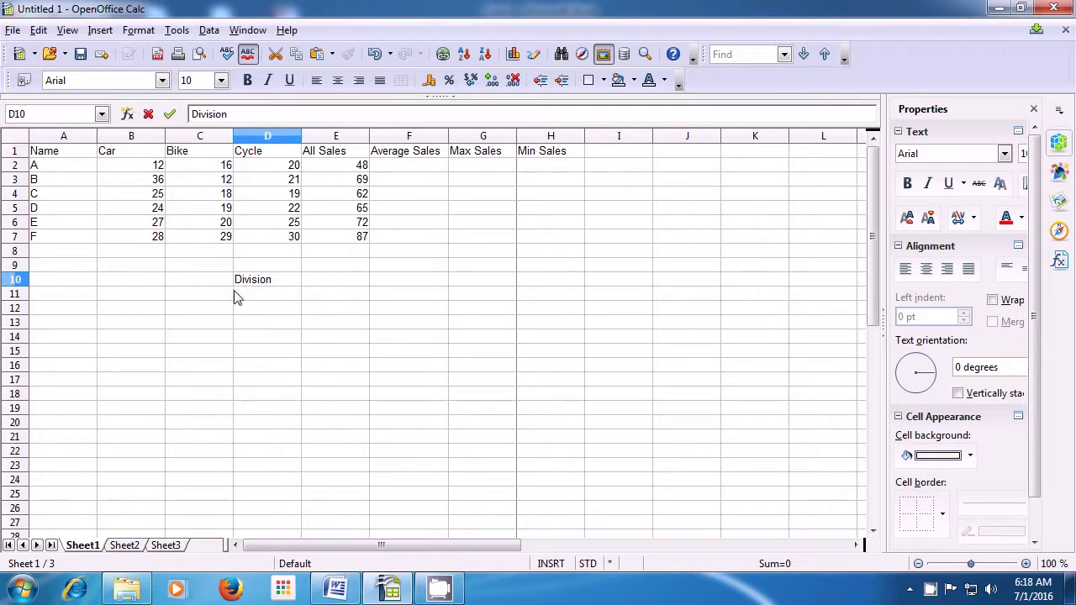
{"action": "left_click", "coordinate": [319, 287]}
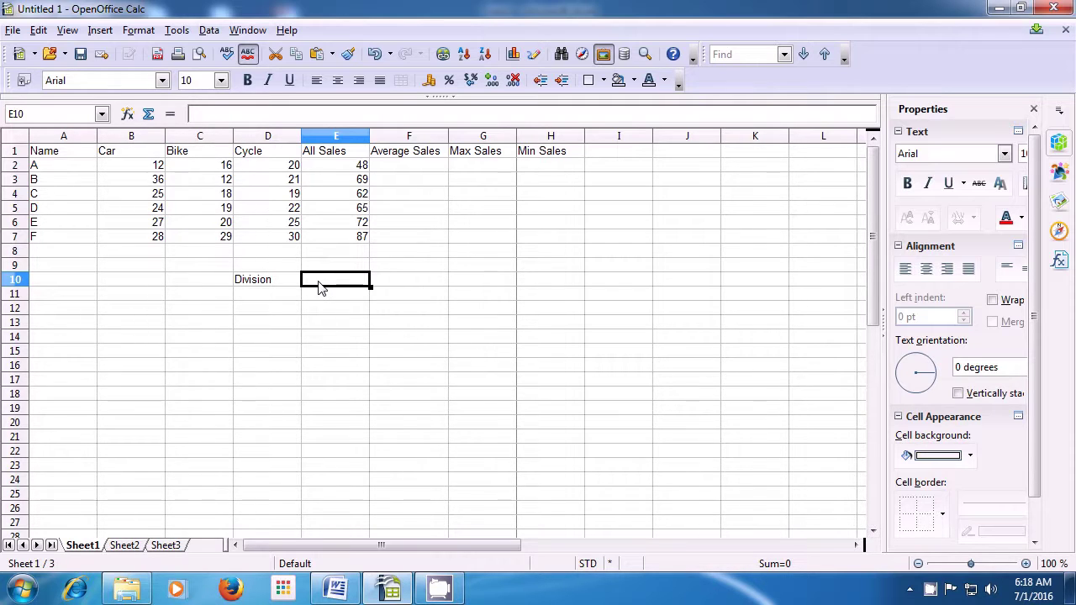
{"action": "type", "text": "="}
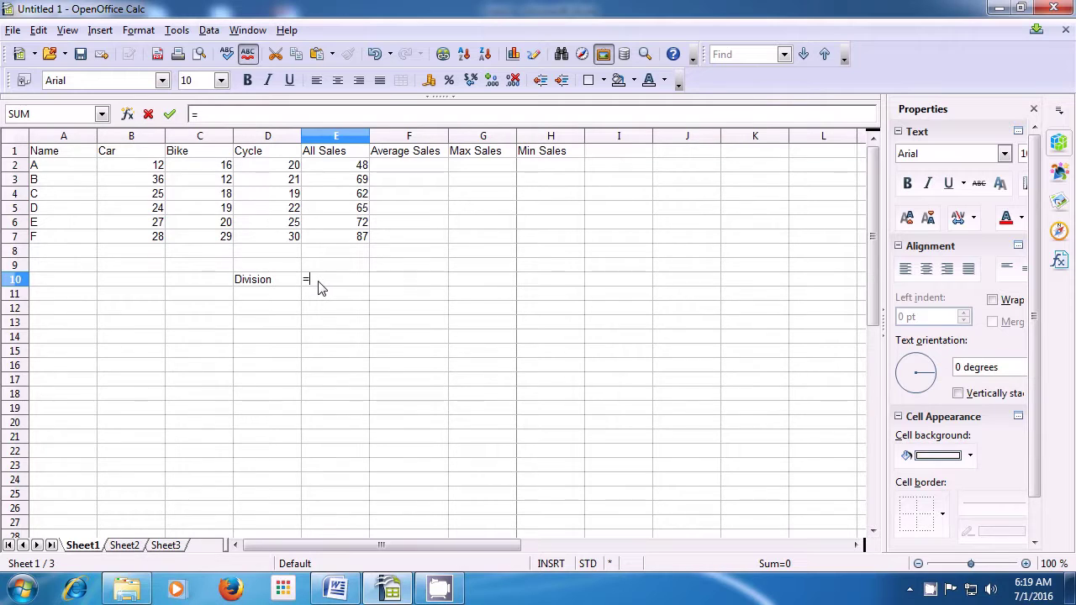
{"action": "type", "text": "quotient("}
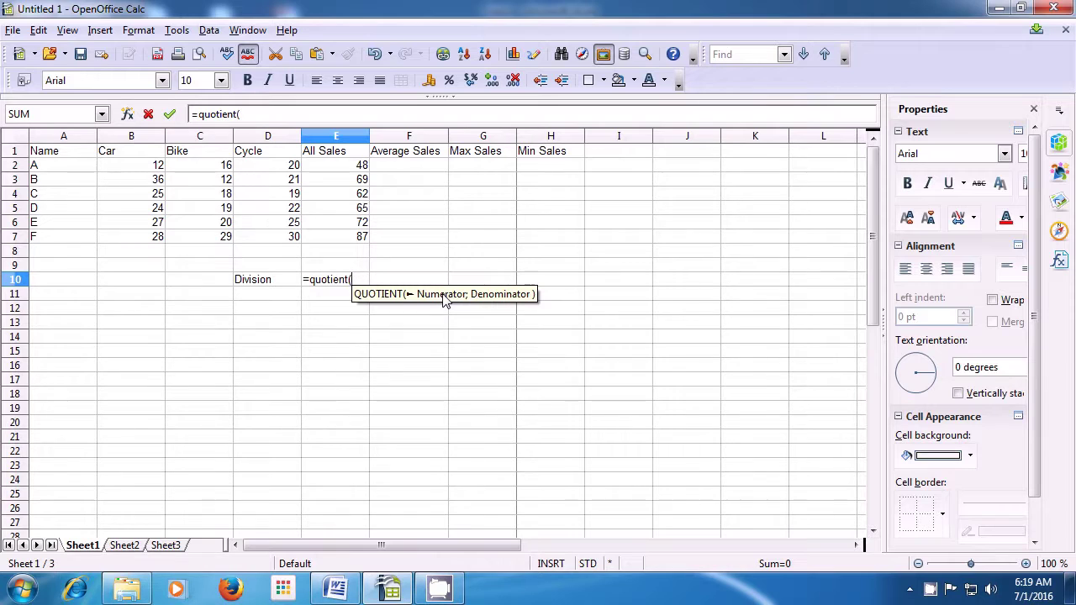
{"action": "left_click", "coordinate": [362, 167]}
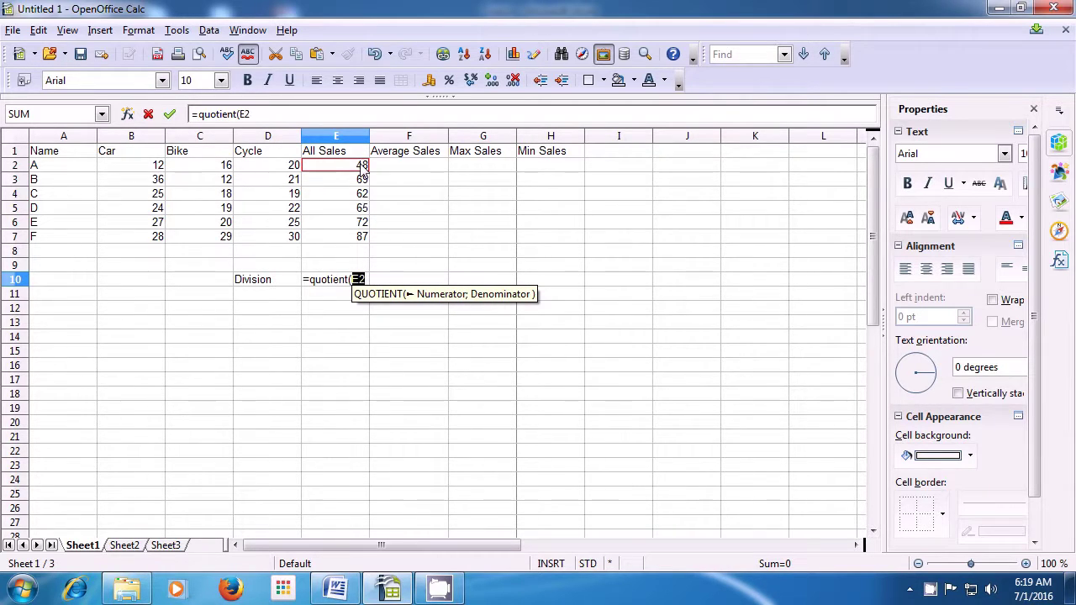
{"action": "type", "text": ";"}
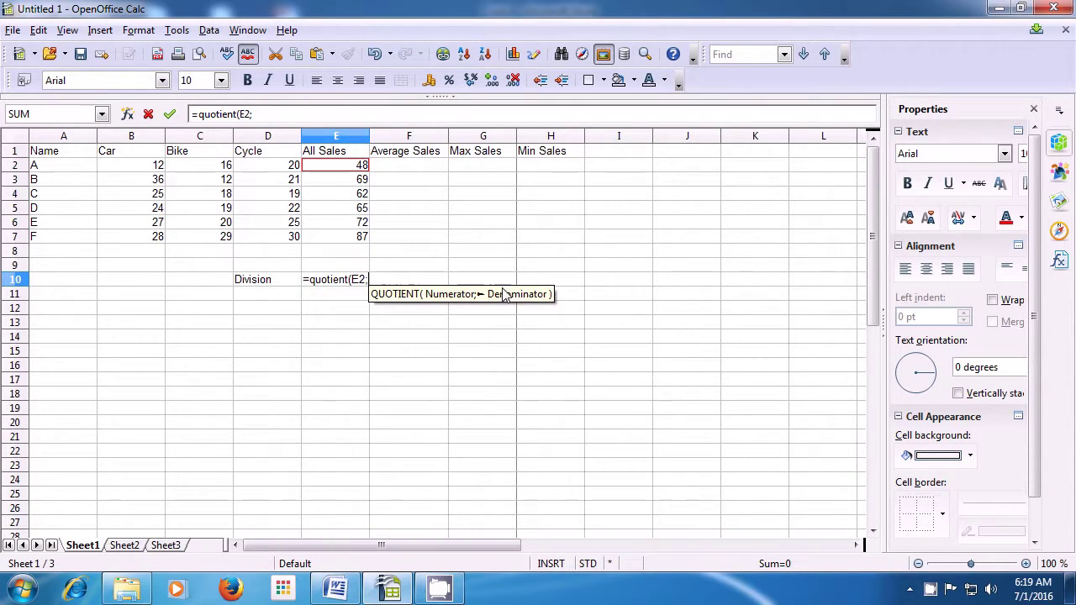
{"action": "left_click", "coordinate": [145, 167]}
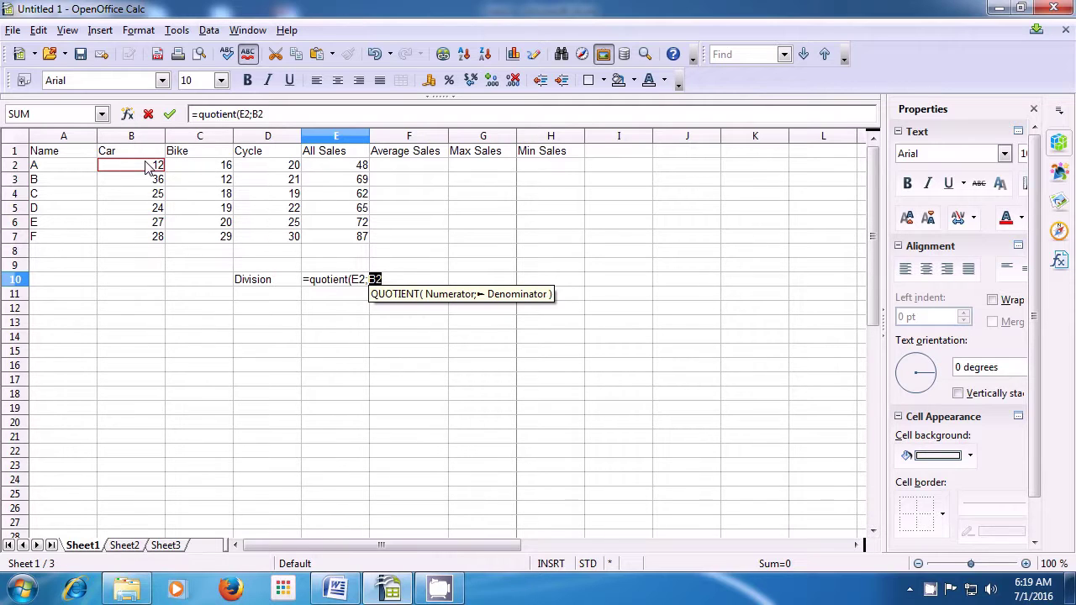
{"action": "type", "text": ")"}
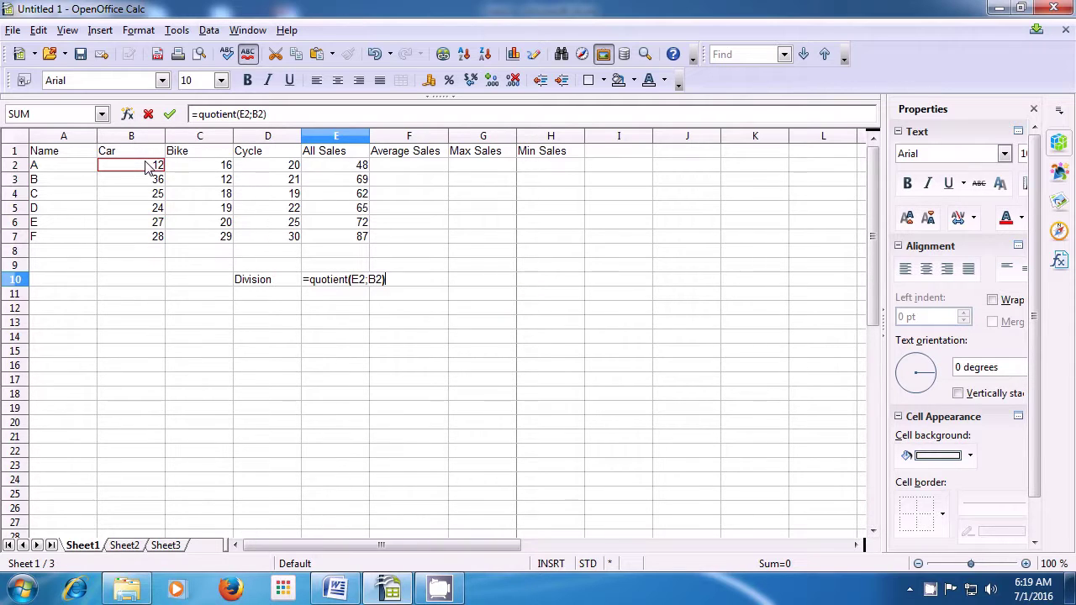
{"action": "key", "text": "Return"}
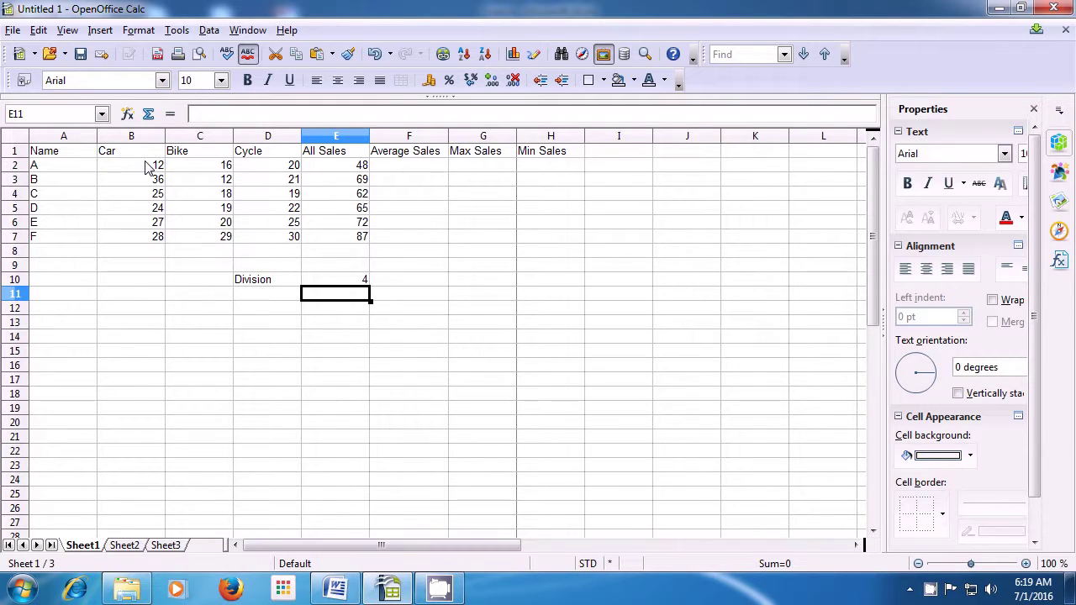
{"action": "key", "text": "Up"}
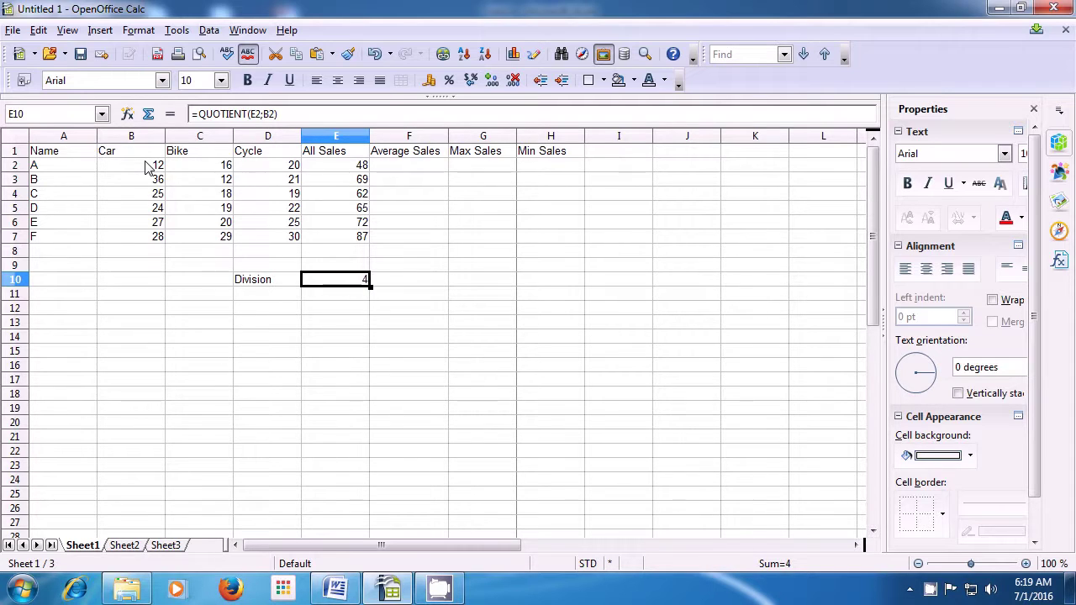
{"action": "key", "text": "Down"}
{"action": "key", "text": "Left"}
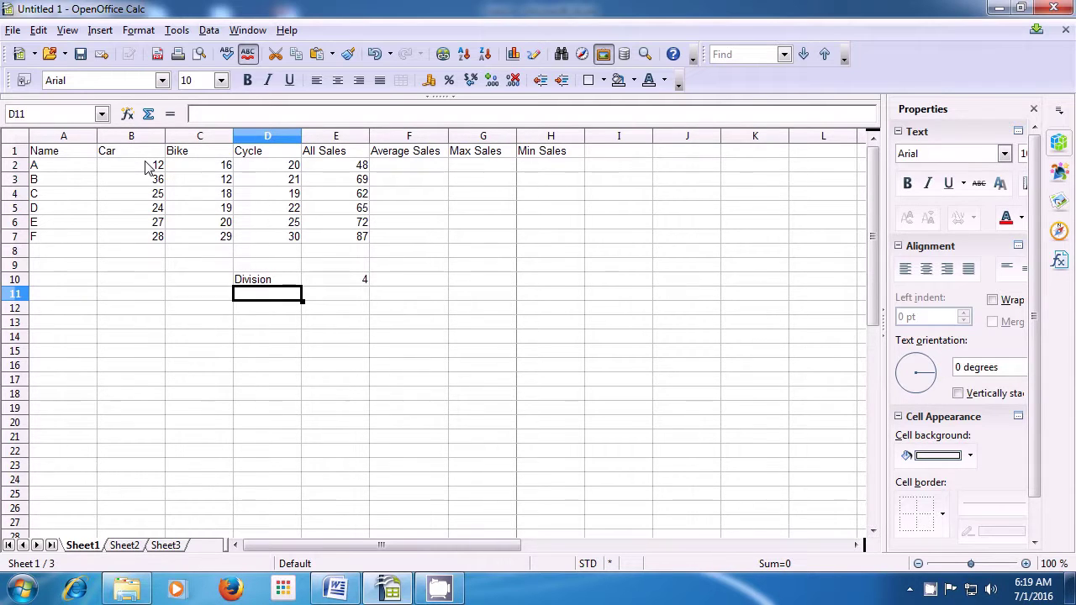
{"action": "key", "text": "Up"}
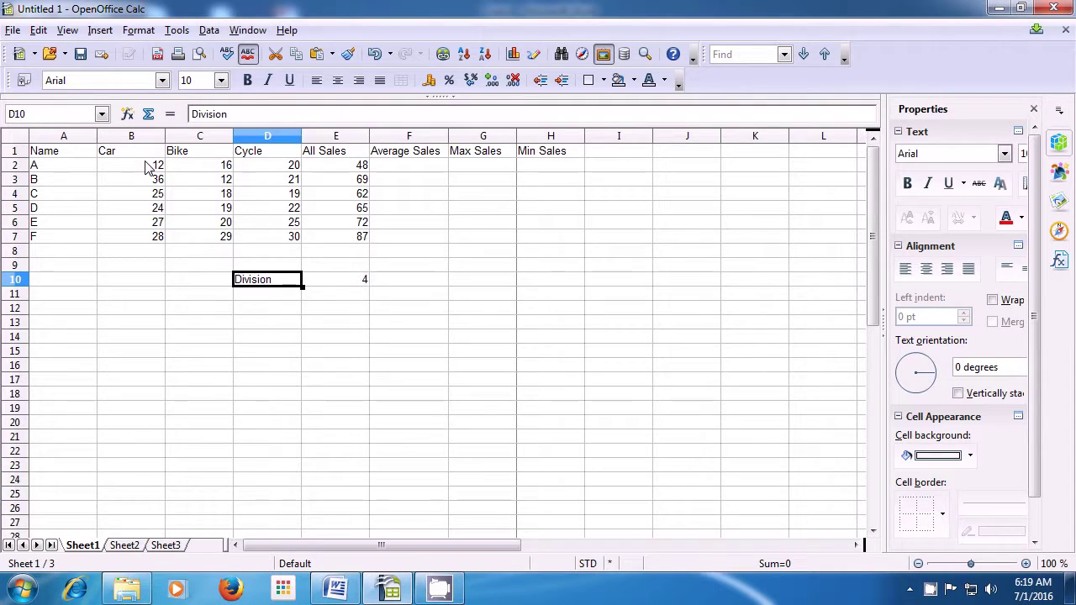
{"action": "key", "text": "Right"}
{"action": "key", "text": "Right"}
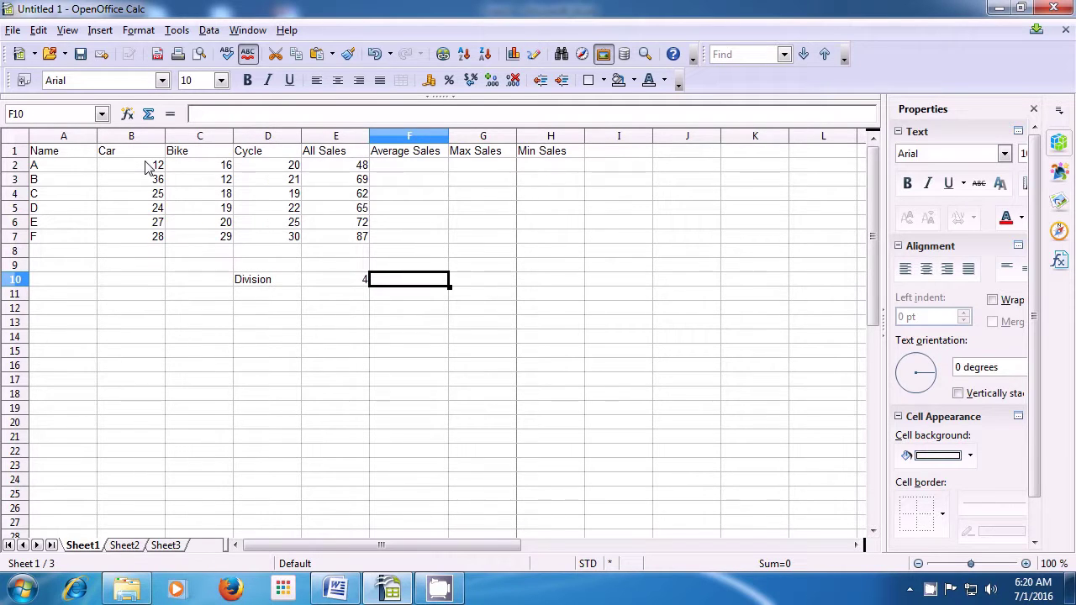
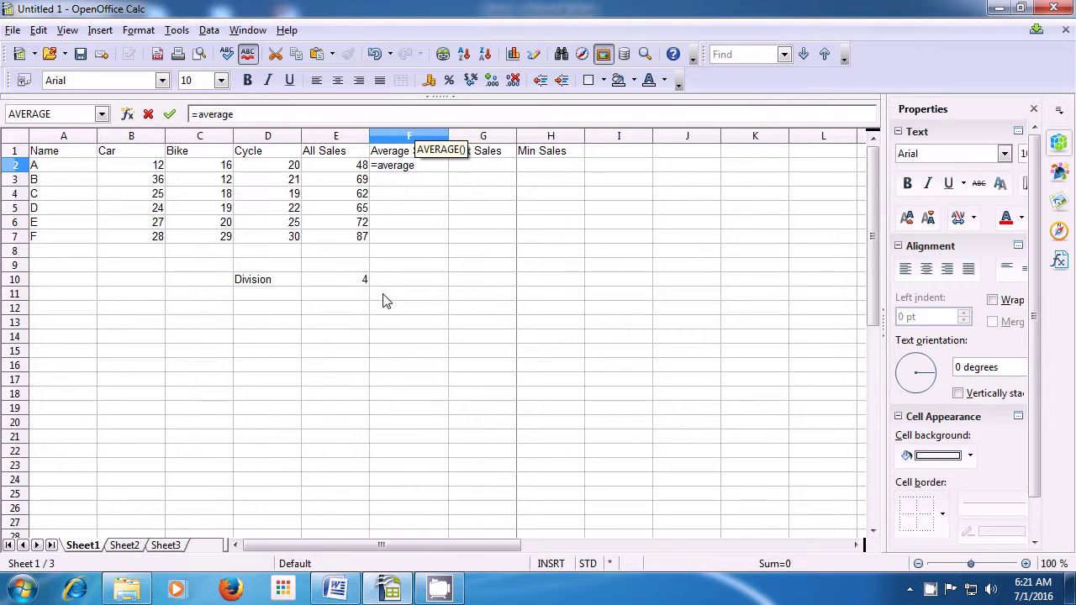
Calculate Average Sales for row A in cell F2 with the formula =AVERAGE(B2:D2)
{"action": "type", "text": "("}
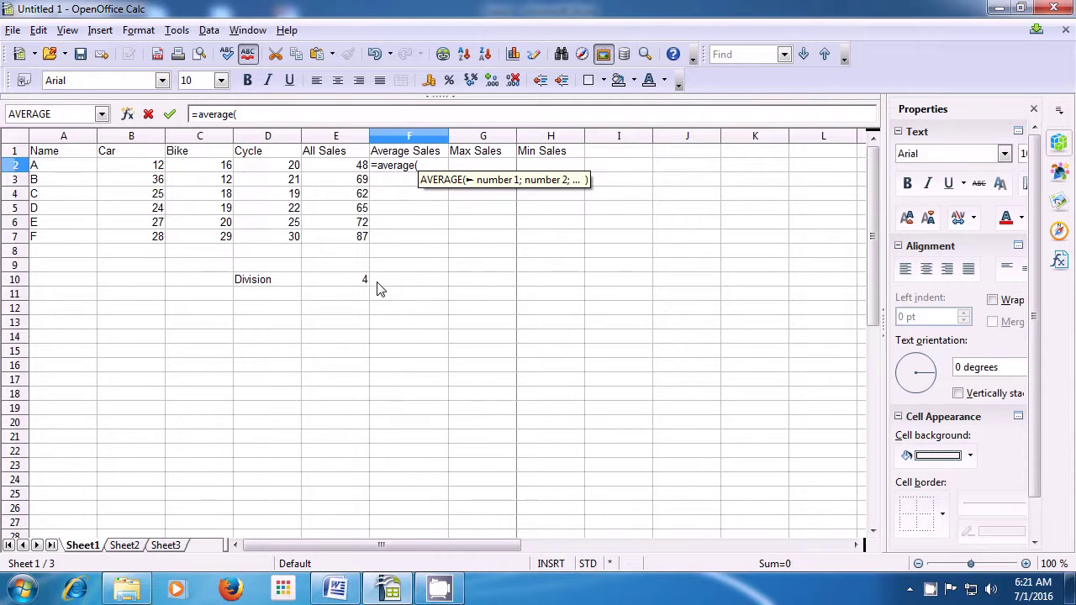
{"action": "left_click", "coordinate": [149, 167]}
{"action": "left_click_drag", "start_coordinate": [147, 167], "coordinate": [257, 172]}
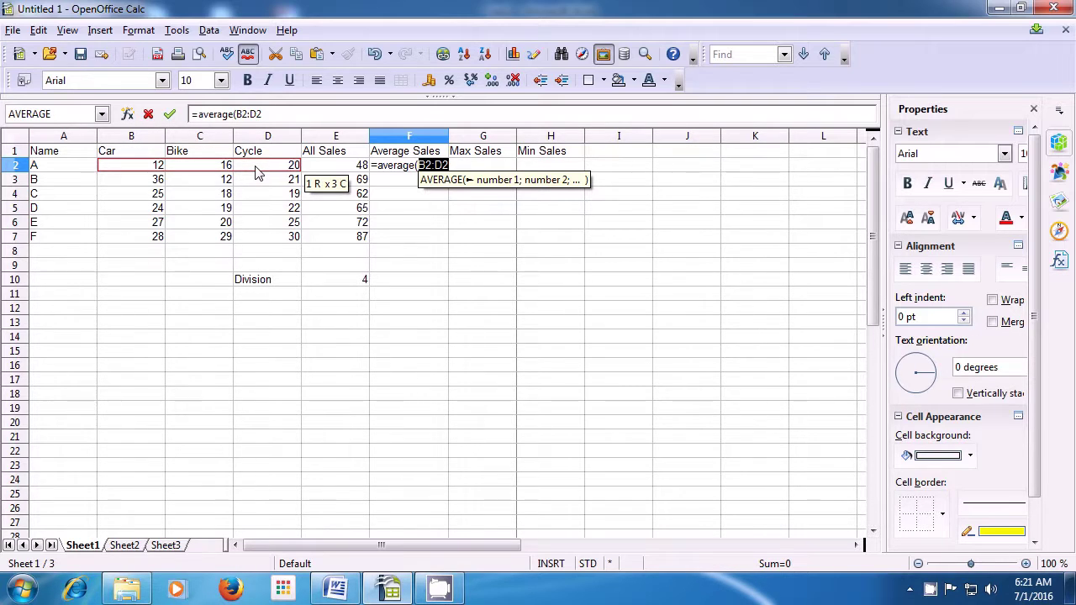
{"action": "type", "text": ")"}
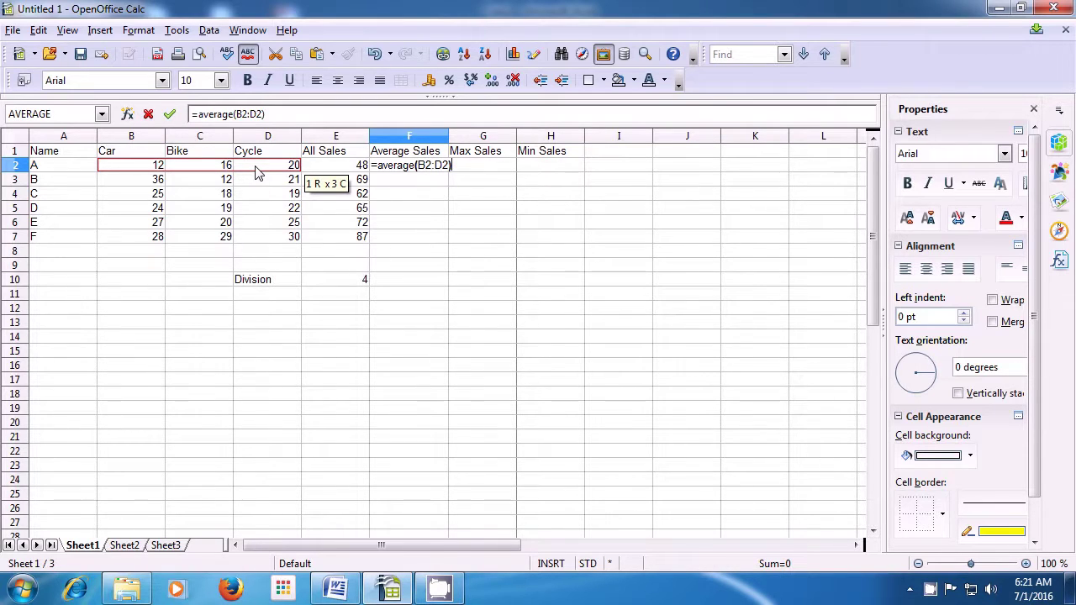
{"action": "key", "text": "Return"}
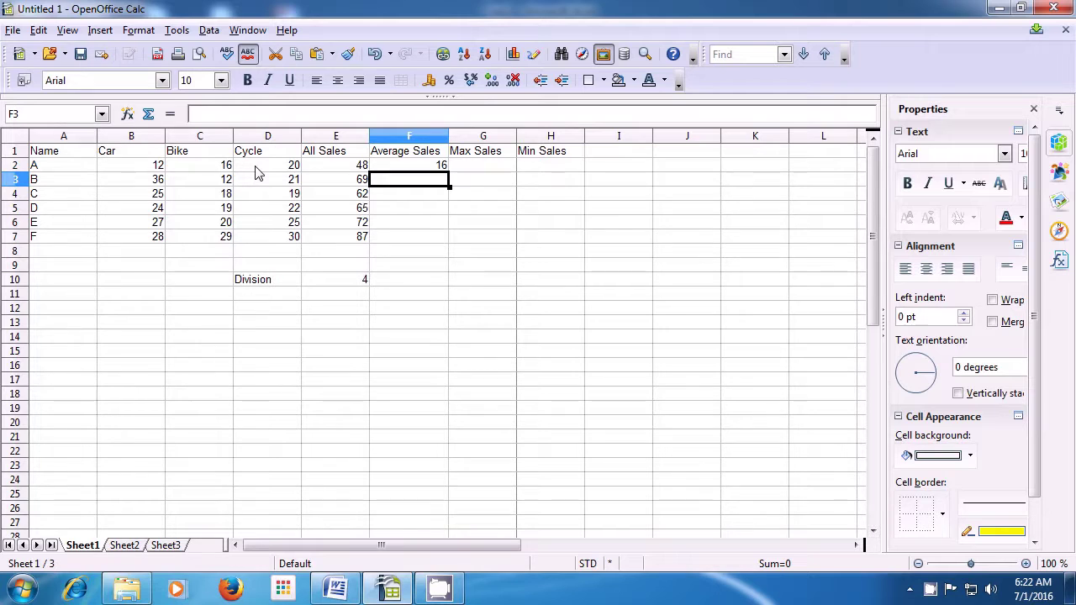
Calculate Average Sales for row B in cell F3 with the formula =AVERAGE(E3/3)
{"action": "type", "text": "="}
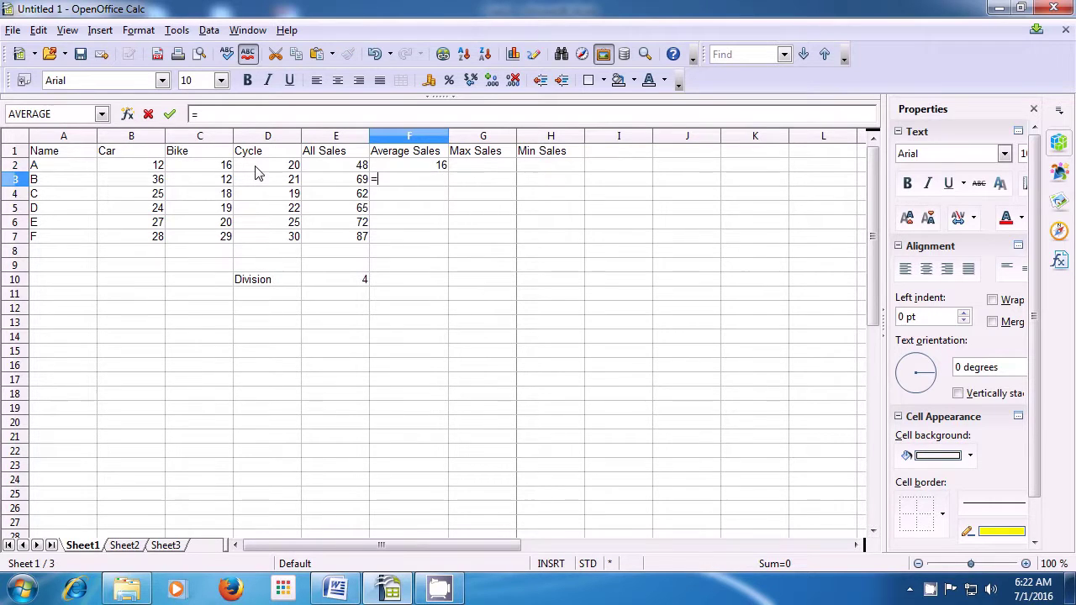
{"action": "type", "text": "av"}
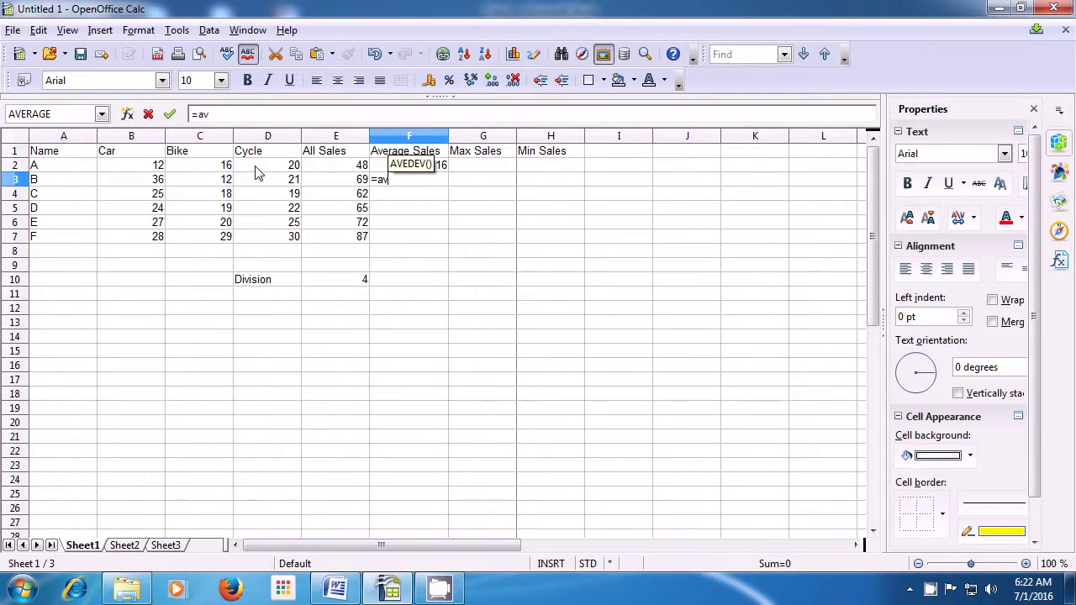
{"action": "type", "text": "erage"}
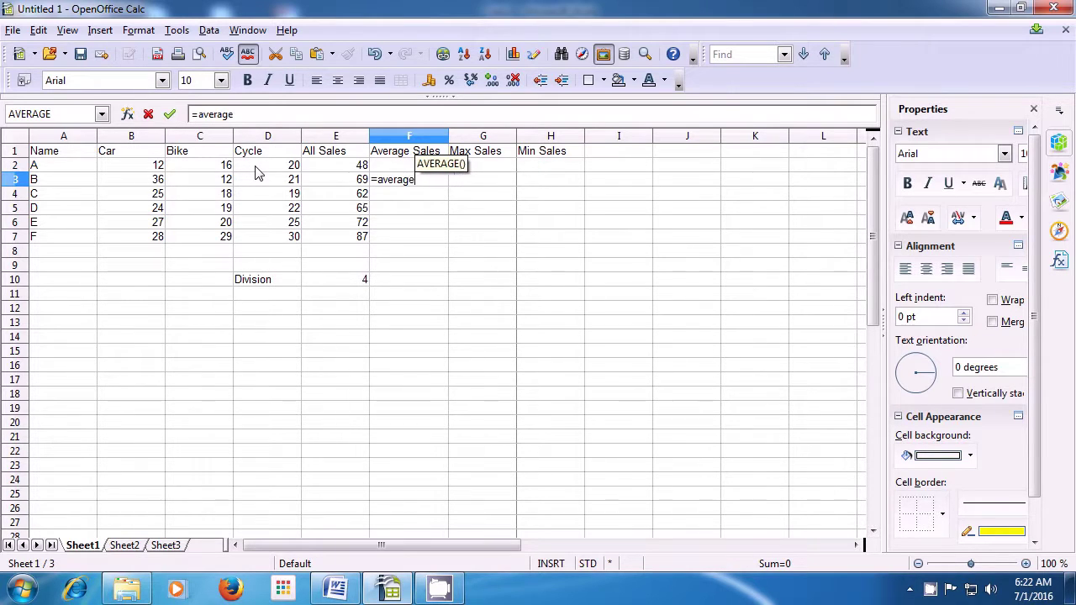
{"action": "type", "text": "("}
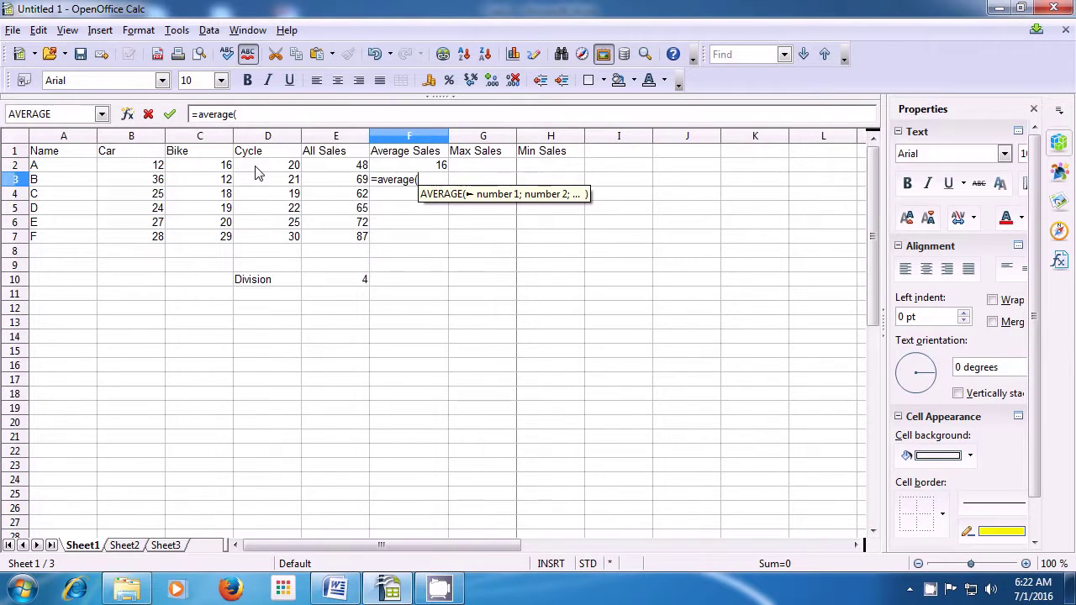
{"action": "left_click", "coordinate": [333, 183]}
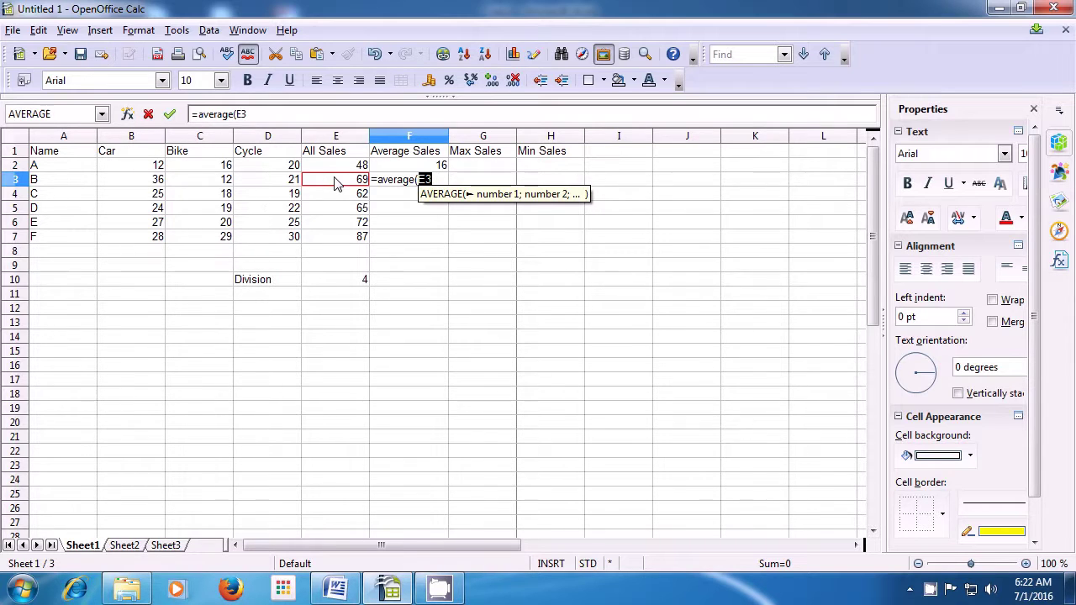
{"action": "type", "text": "/"}
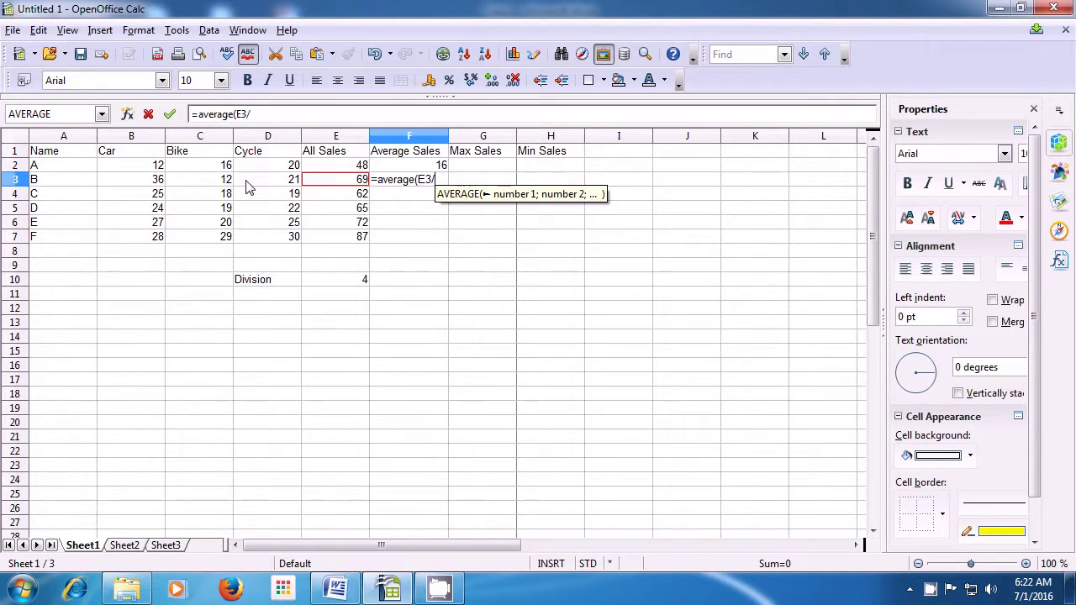
{"action": "type", "text": "3"}
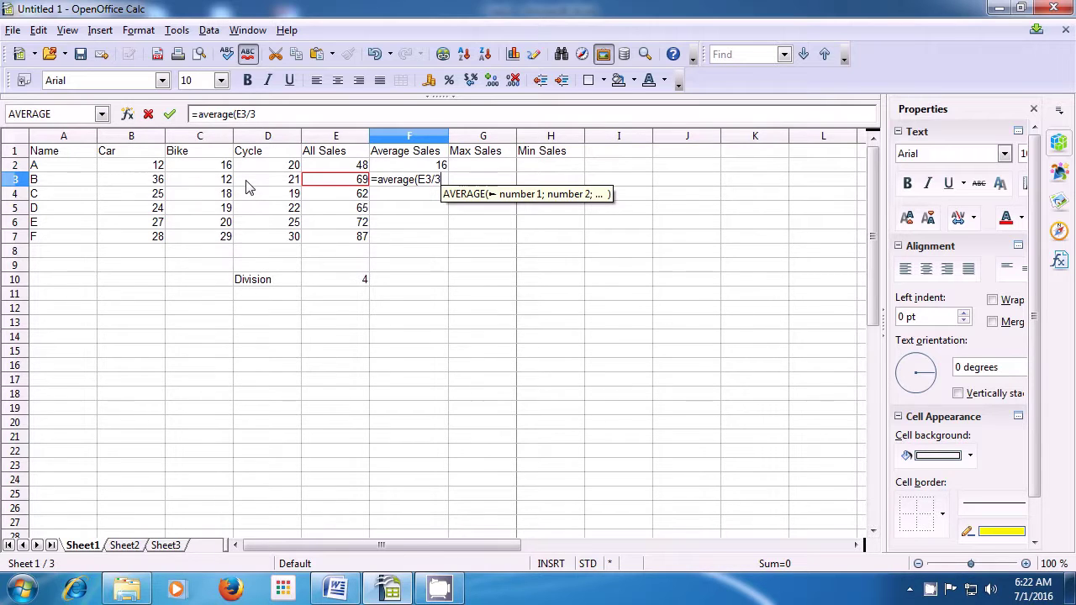
{"action": "type", "text": ")"}
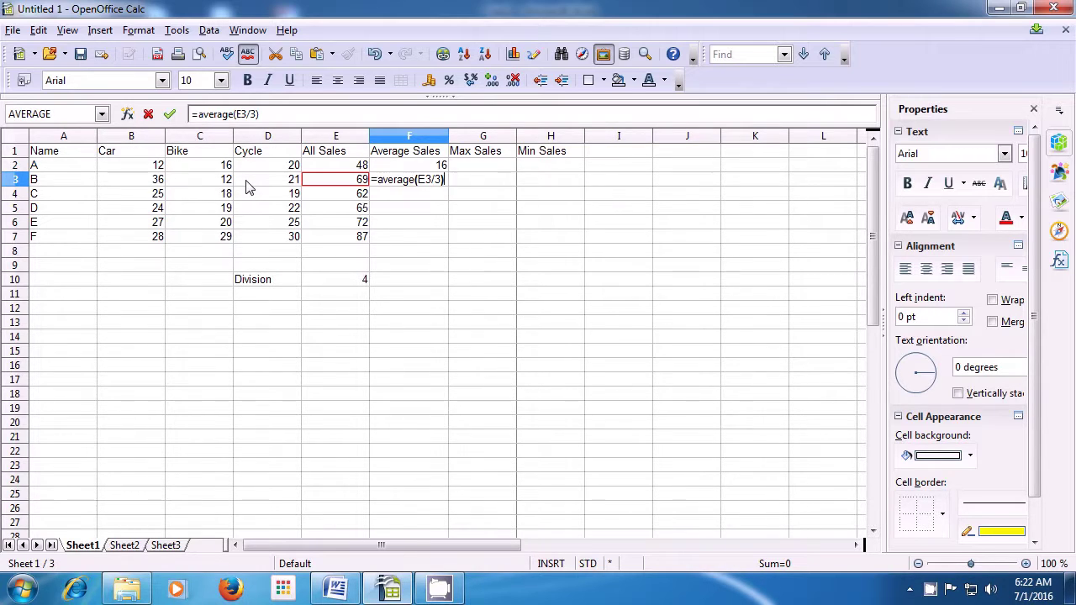
{"action": "key", "text": "Return"}
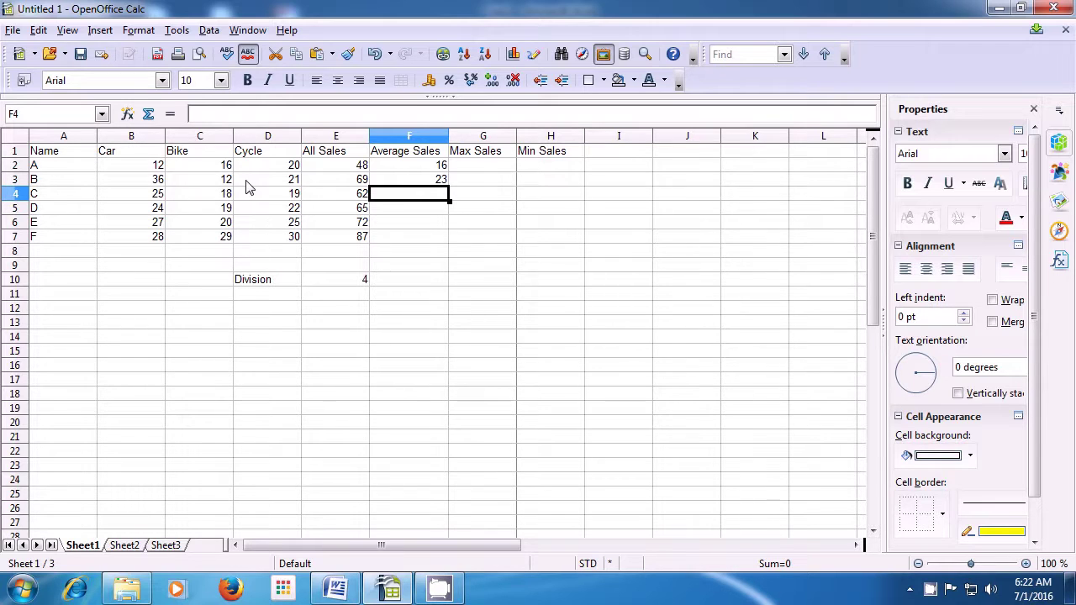
Fill the Average Sales formula from F3 down through F7
{"action": "key", "text": "Up"}
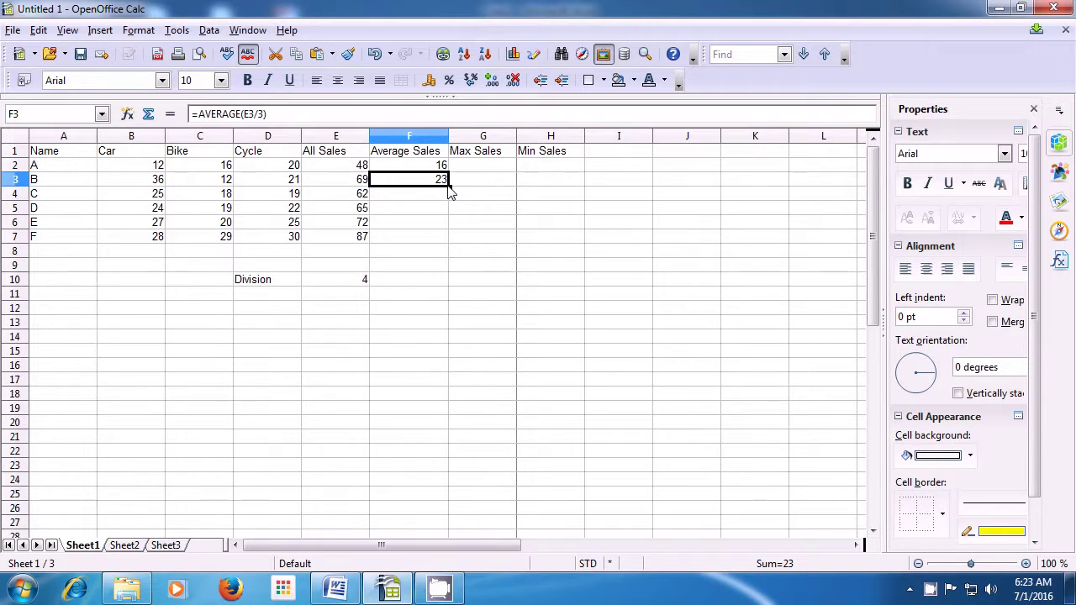
{"action": "left_click_drag", "start_coordinate": [448, 188], "coordinate": [444, 242]}
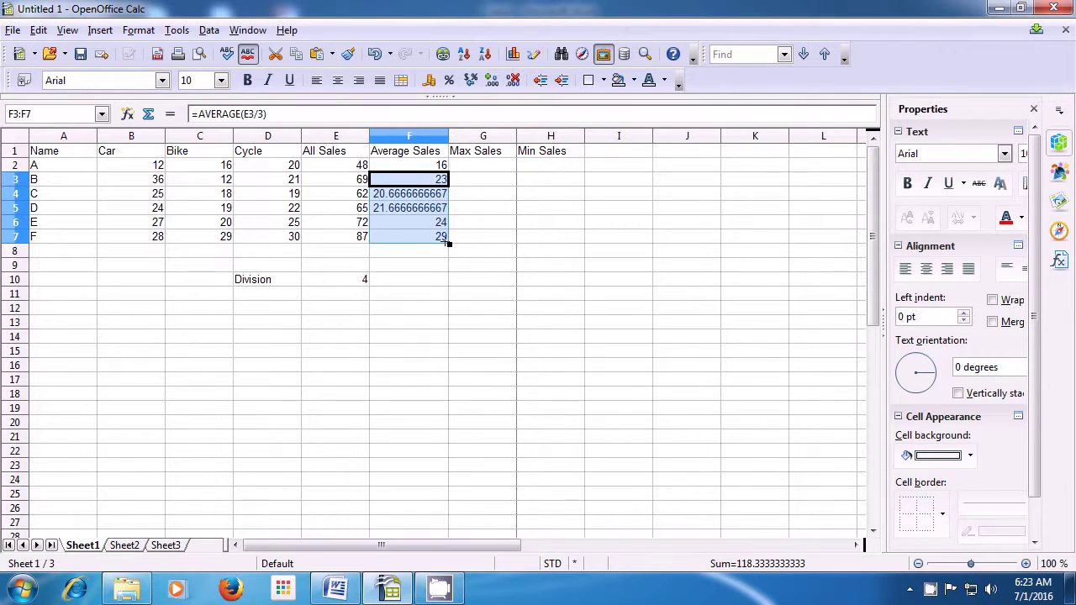
{"action": "left_click", "coordinate": [447, 280]}
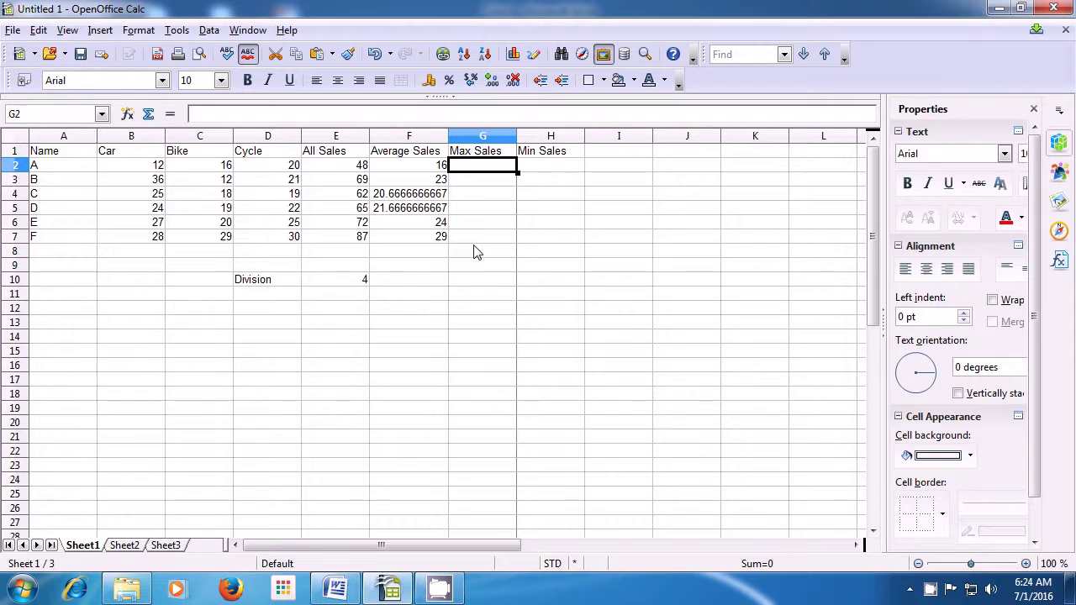
Calculate Max Sales for row A in cell G2 with the formula =MAX(B2:D2)
{"action": "type", "text": "="}
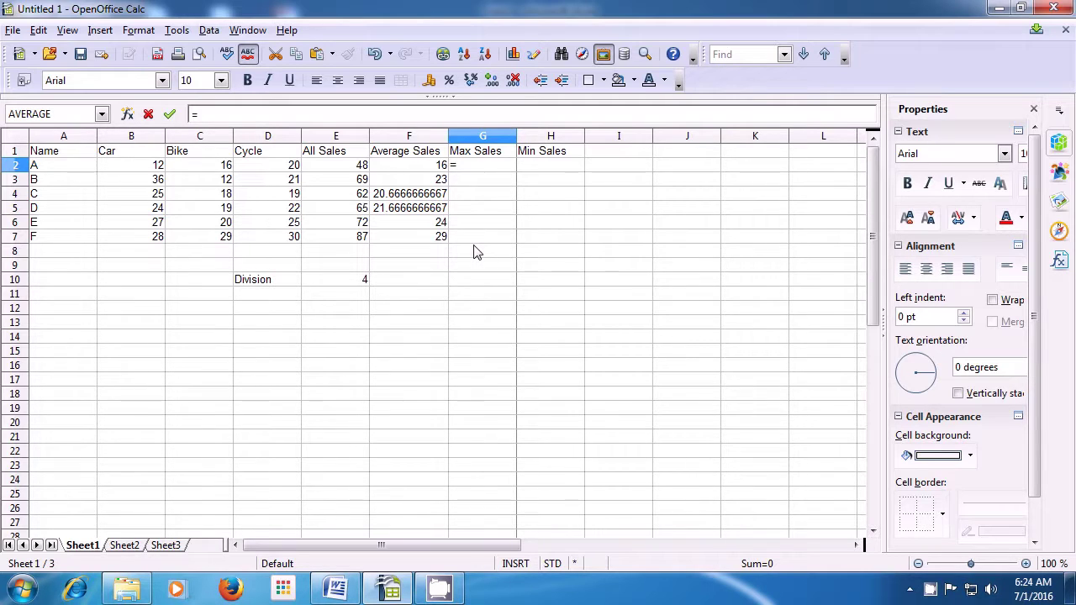
{"action": "type", "text": "m"}
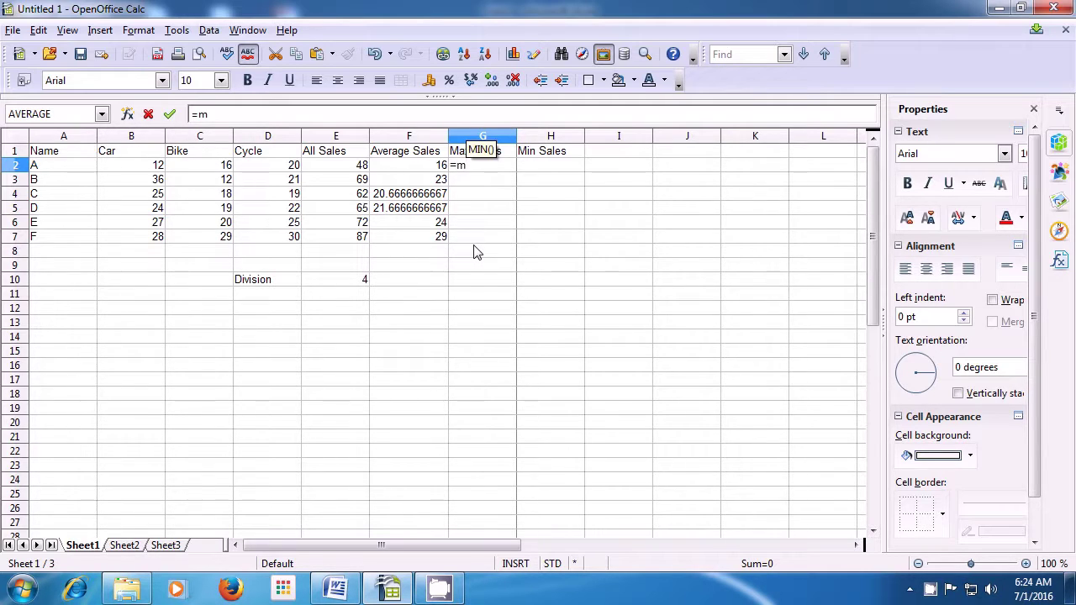
{"action": "type", "text": "ax"}
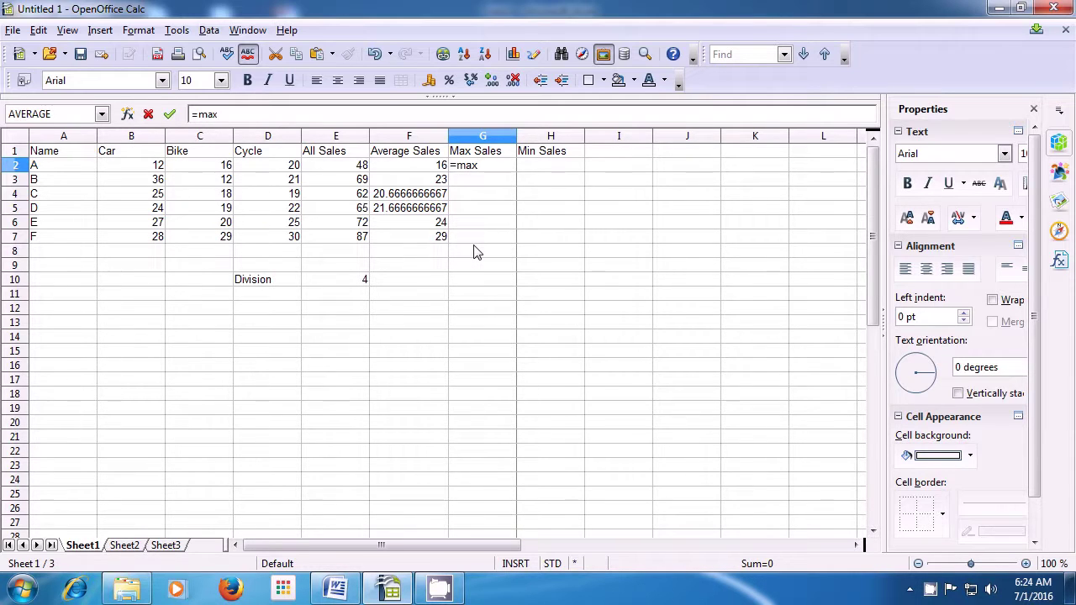
{"action": "type", "text": "("}
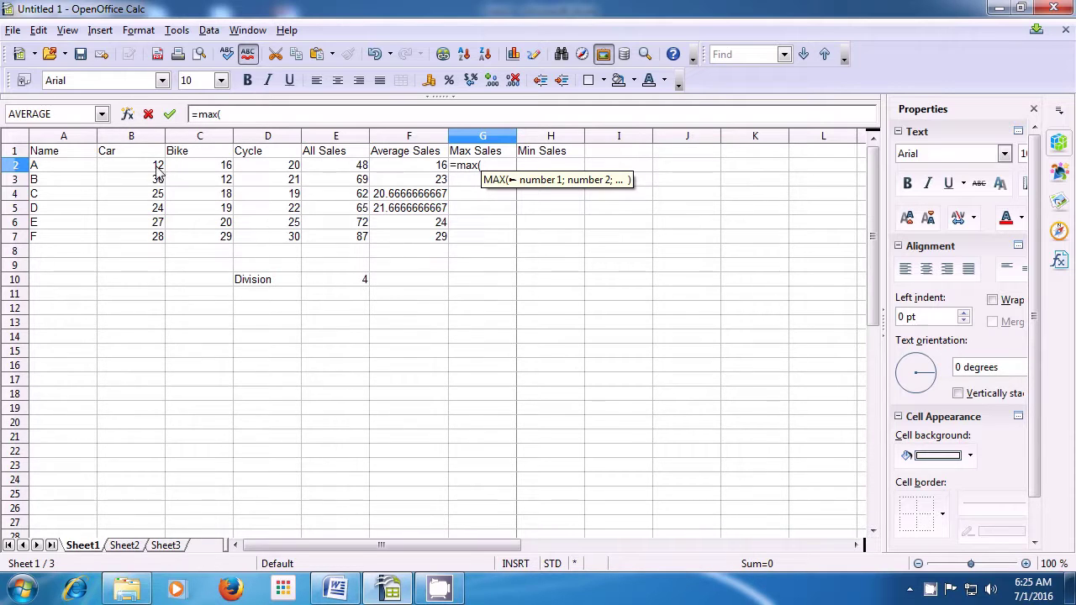
{"action": "left_click_drag", "start_coordinate": [156, 171], "coordinate": [248, 169]}
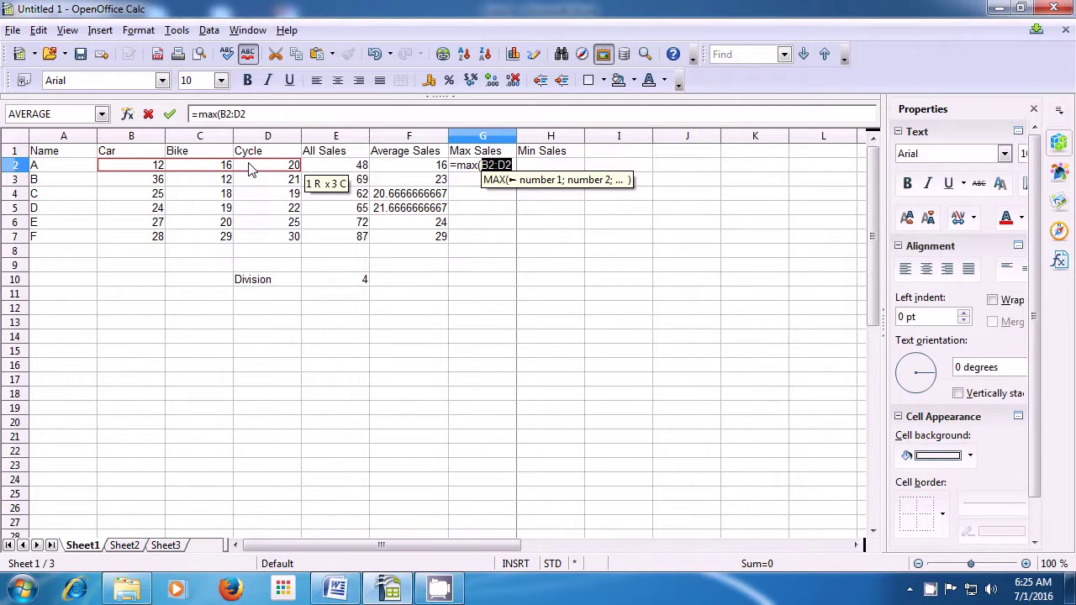
{"action": "type", "text": ")"}
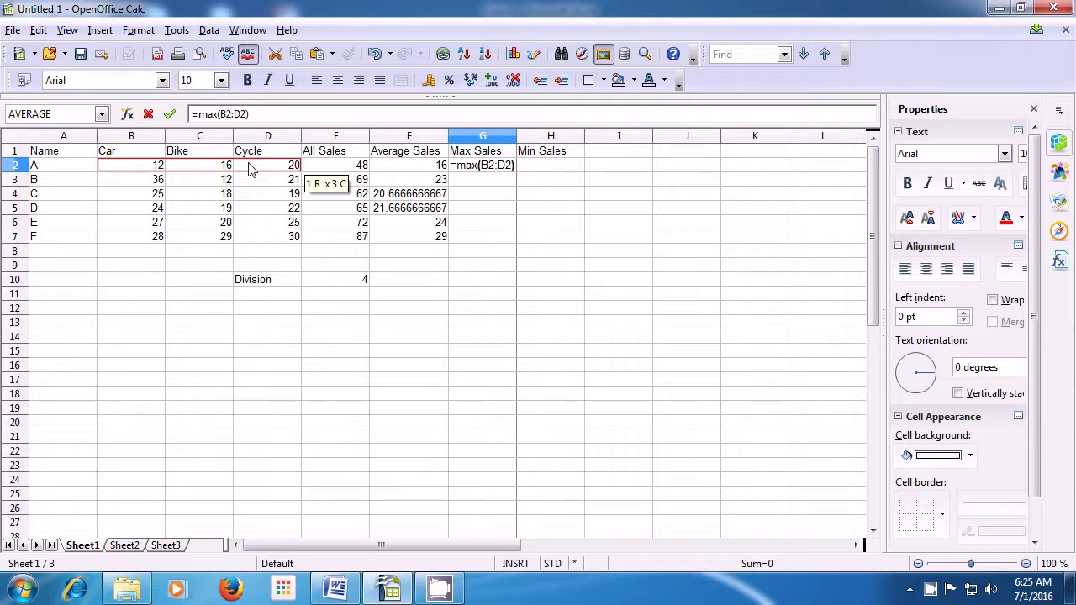
{"action": "key", "text": "Return"}
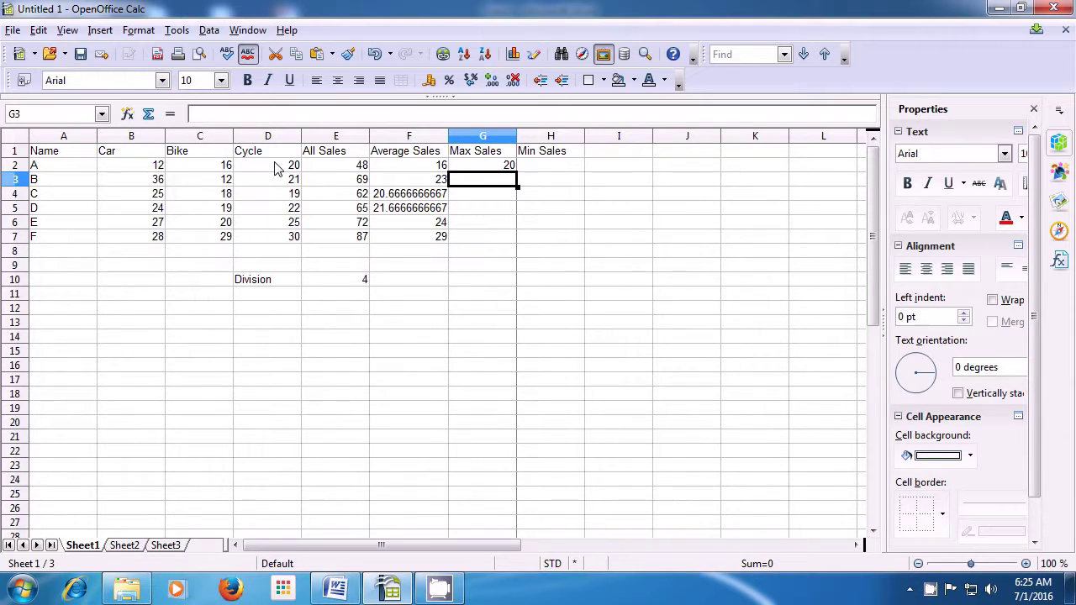
Fill the Max Sales formula from G2 down through G7
{"action": "left_click", "coordinate": [508, 169]}
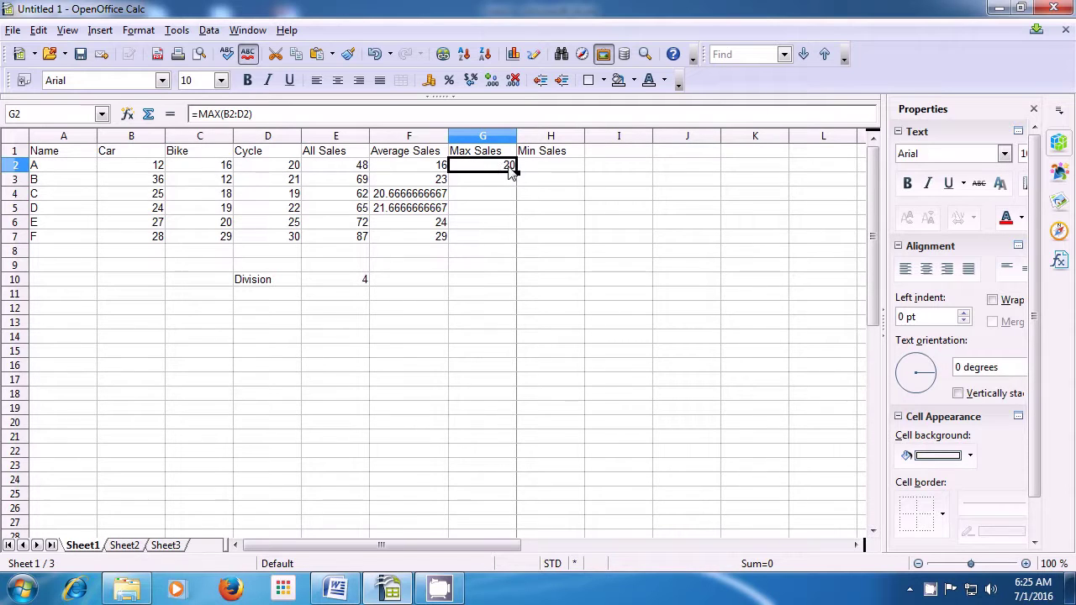
{"action": "left_click_drag", "start_coordinate": [516, 171], "coordinate": [516, 244]}
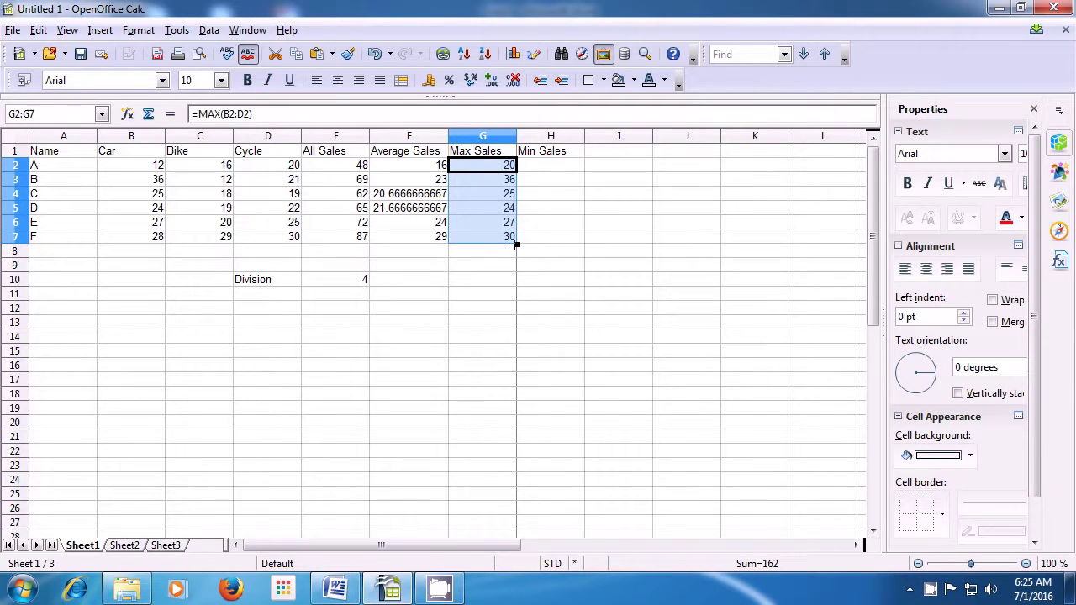
{"action": "left_click", "coordinate": [473, 270]}
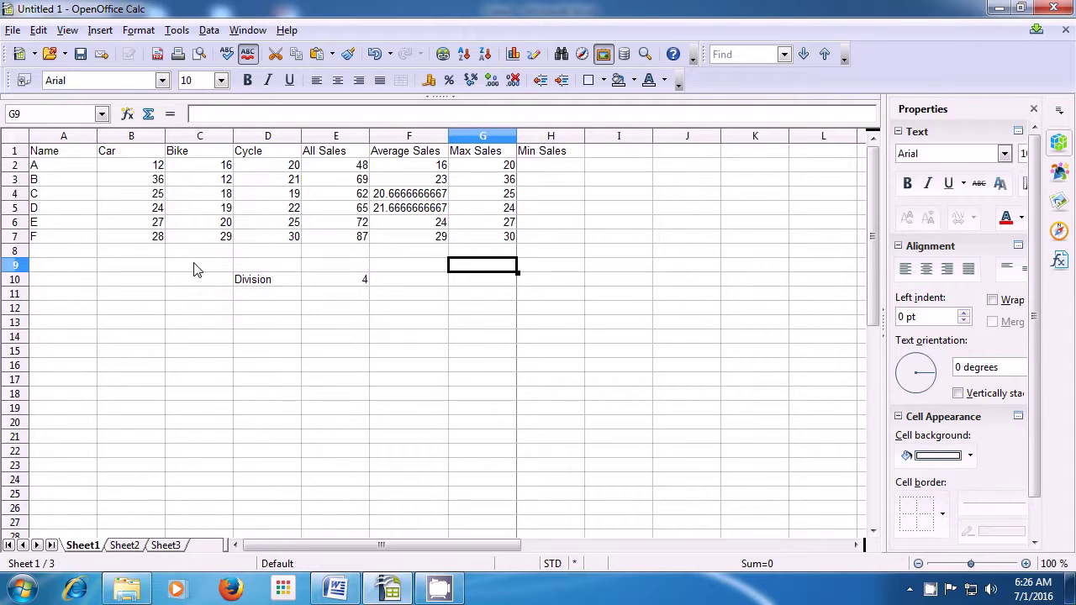
Calculate Min Sales for row A in cell H2 with the formula =MIN(B2:D2)
{"action": "left_click", "coordinate": [538, 172]}
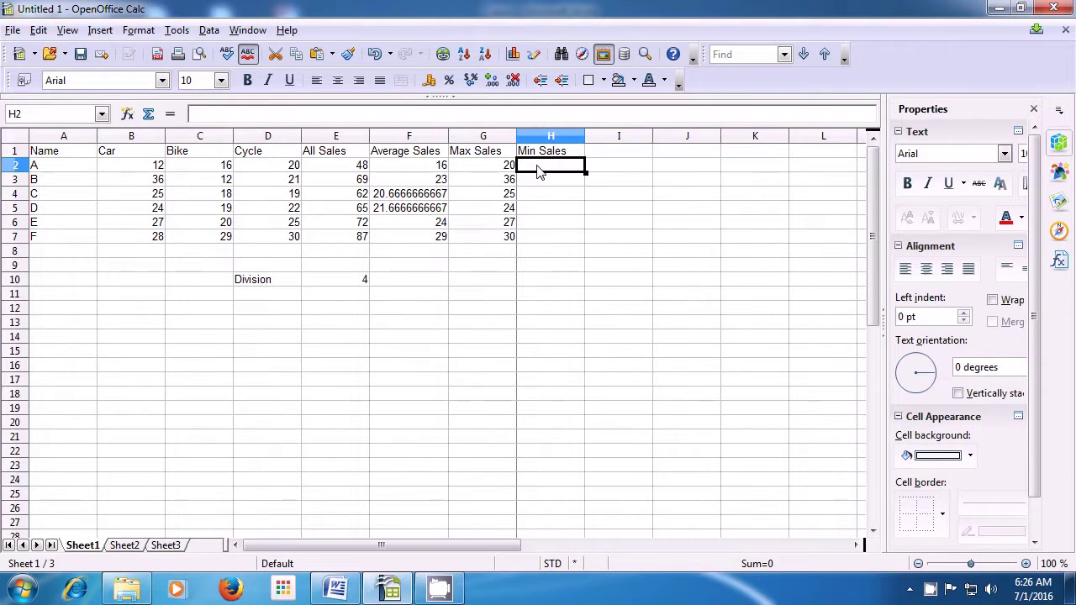
{"action": "type", "text": "="}
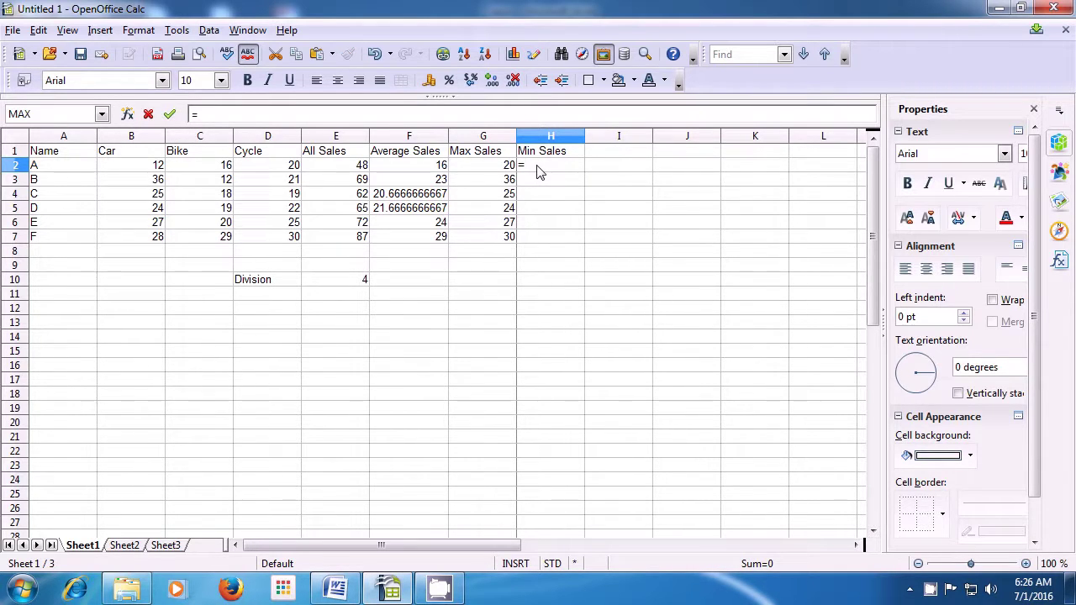
{"action": "type", "text": "min("}
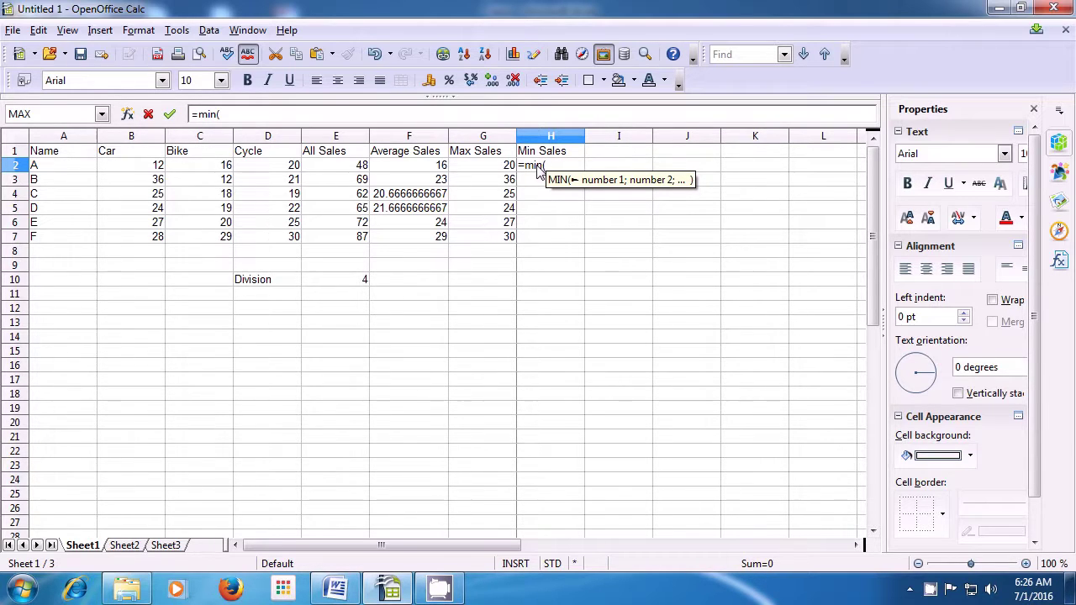
{"action": "left_click", "coordinate": [143, 166]}
{"action": "left_click_drag", "start_coordinate": [143, 166], "coordinate": [257, 172]}
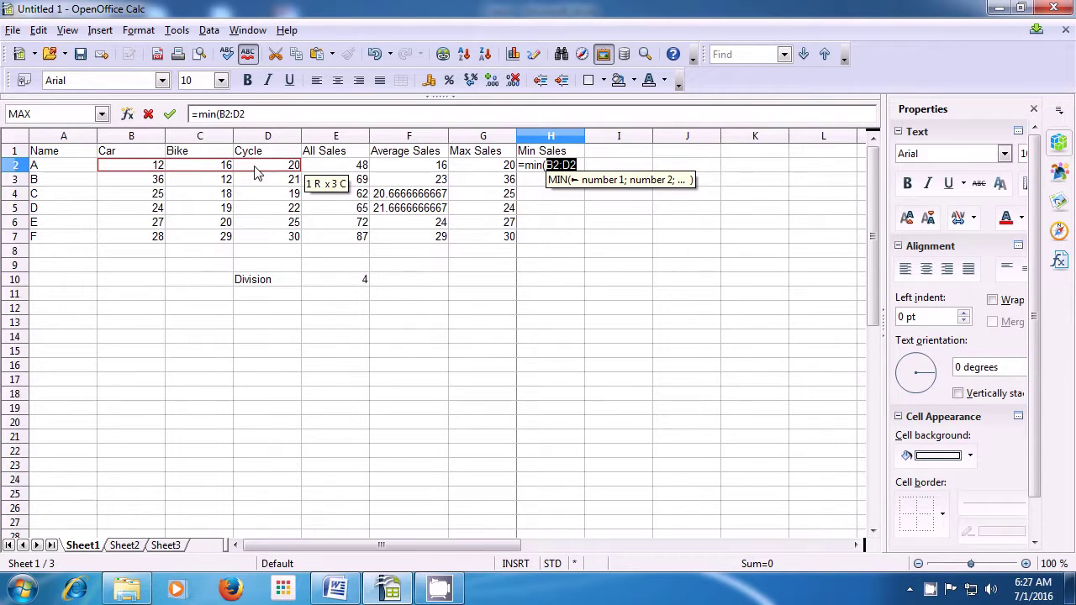
{"action": "type", "text": ")"}
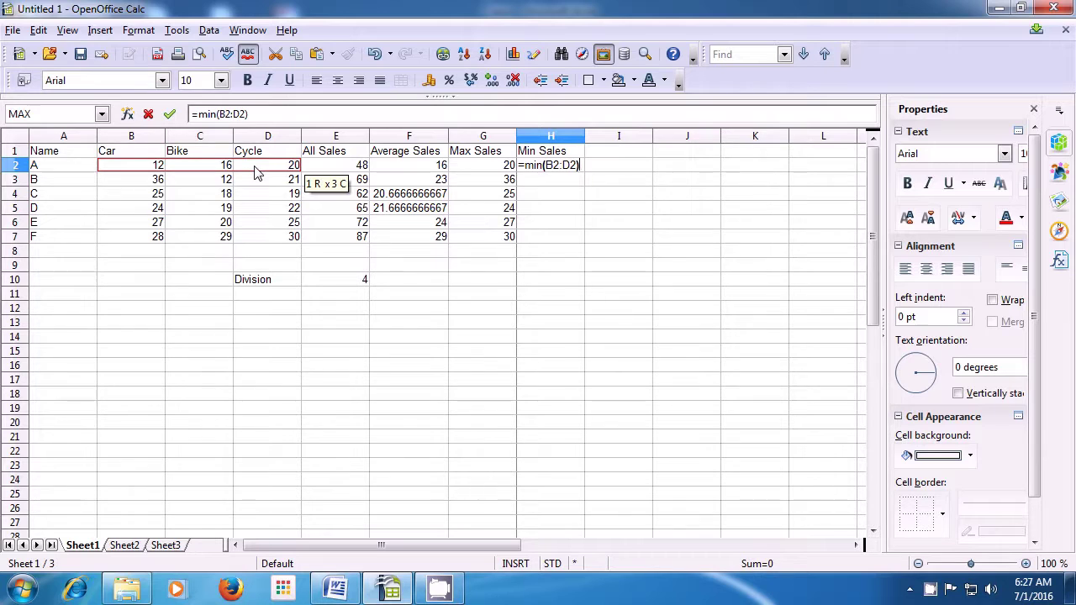
{"action": "key", "text": "Return"}
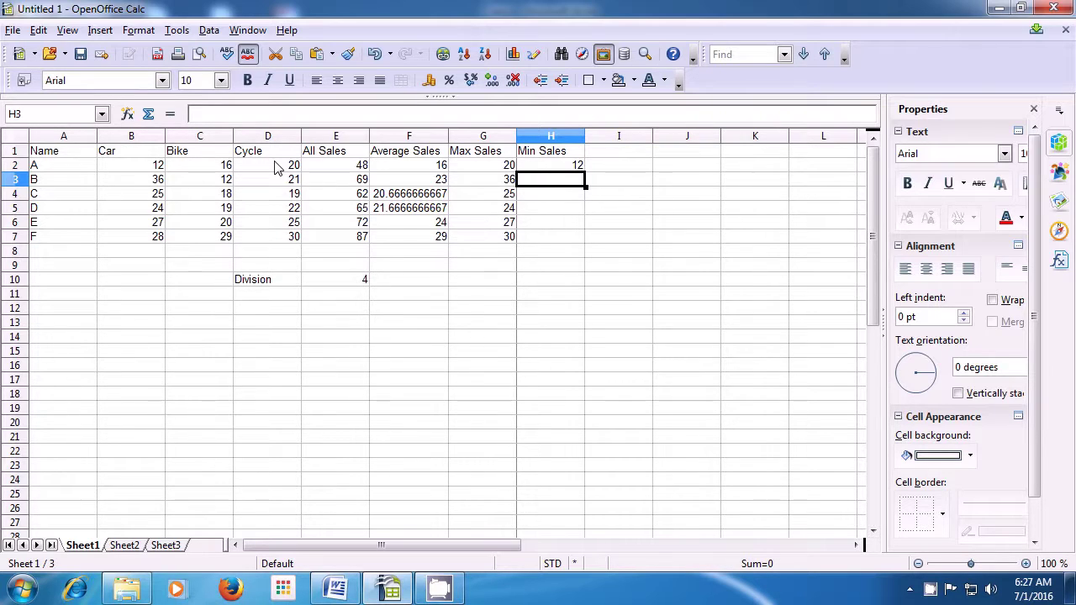
Fill the Min Sales formula from H2 down through H7
{"action": "left_click", "coordinate": [546, 170]}
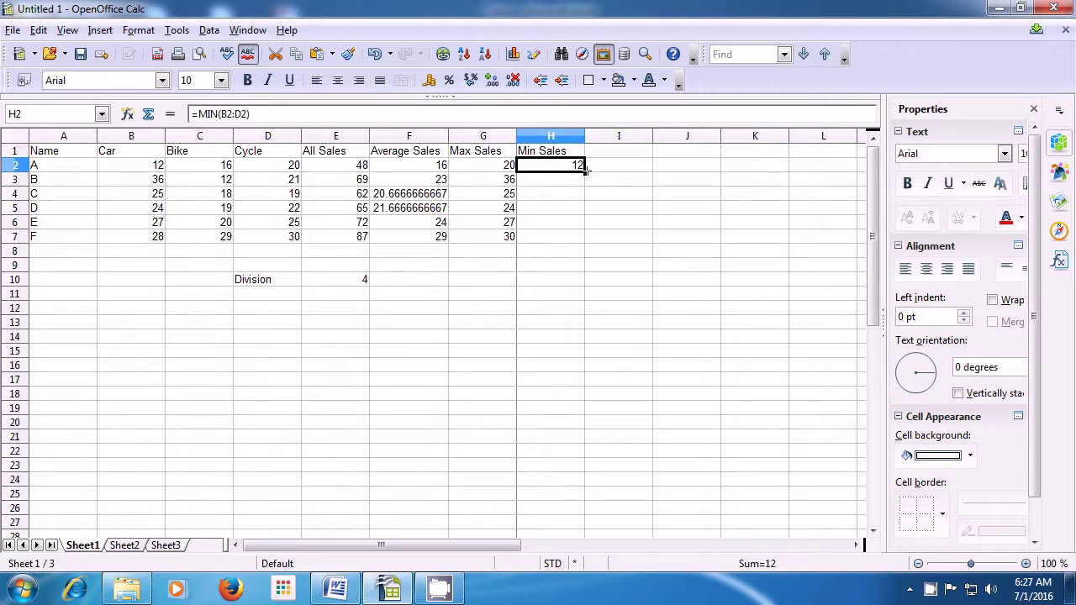
{"action": "left_click_drag", "start_coordinate": [586, 171], "coordinate": [573, 242]}
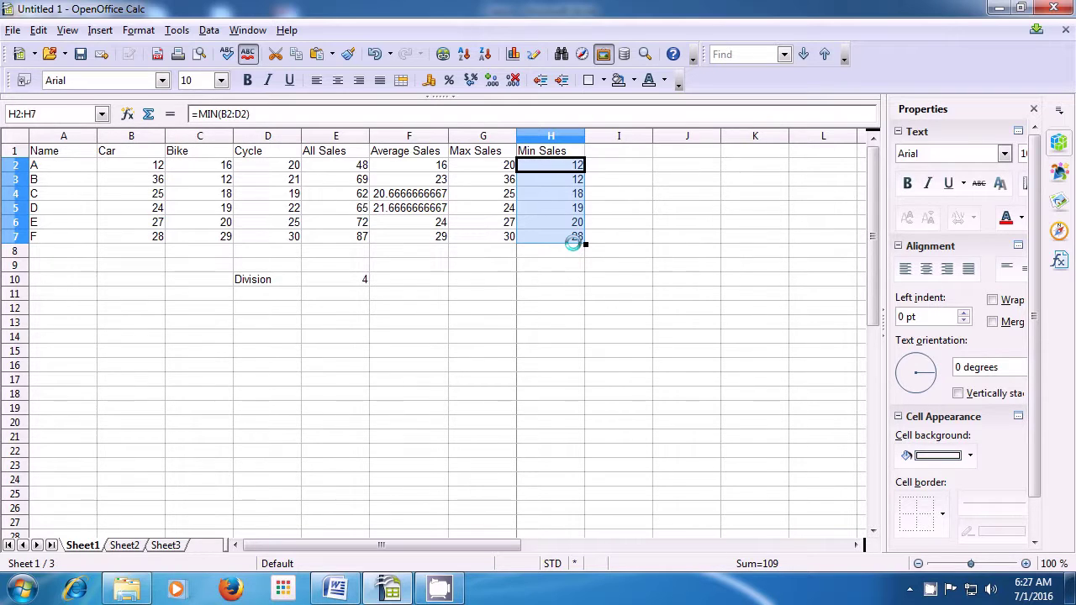
{"action": "left_click", "coordinate": [564, 256]}
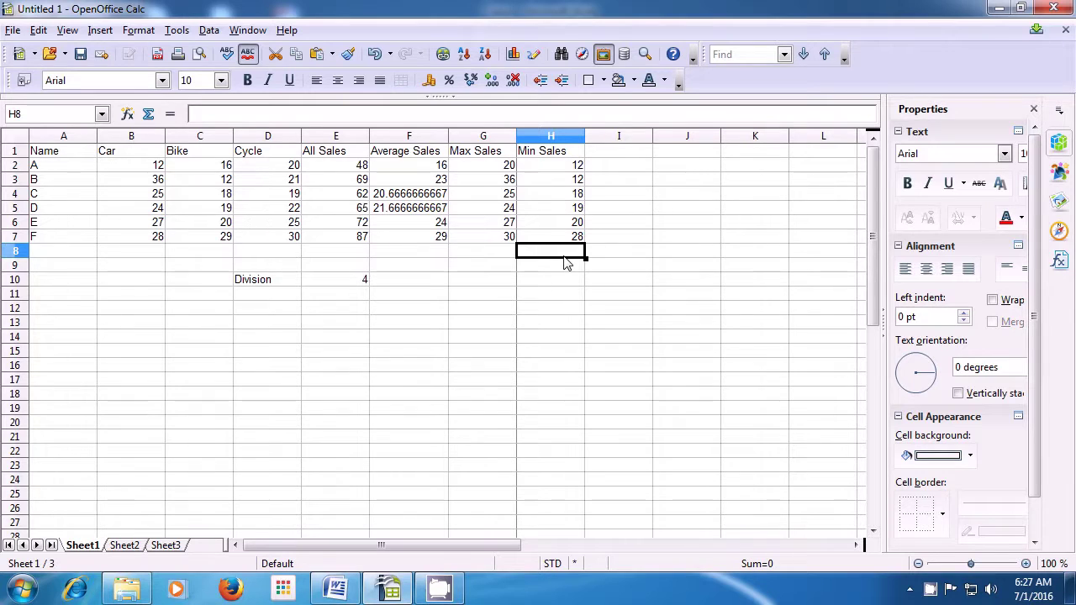